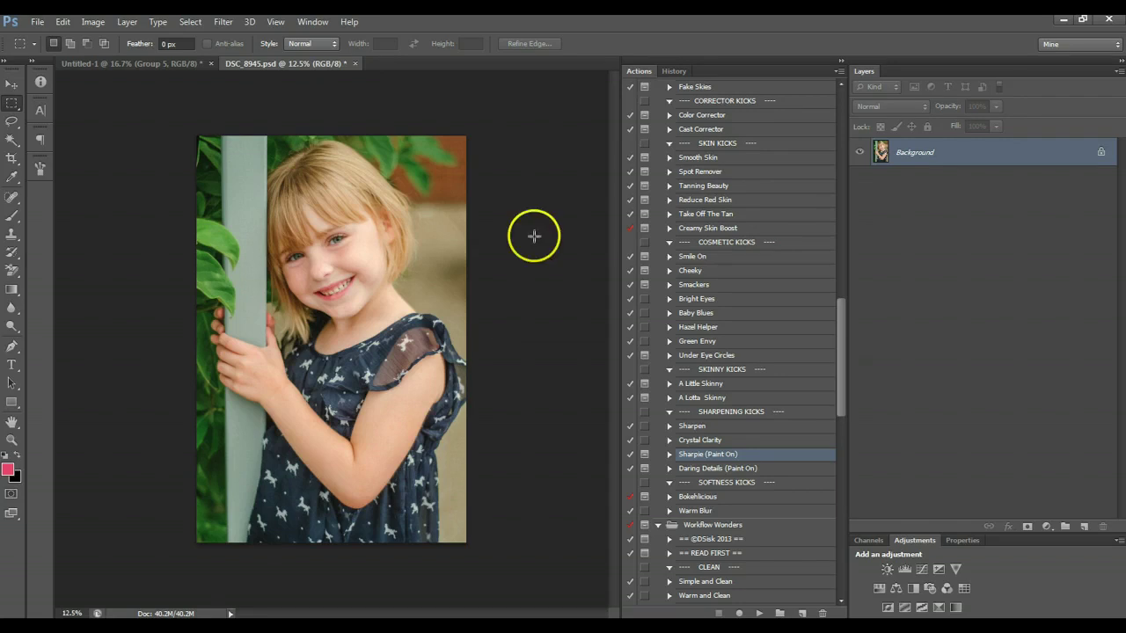
Collapse the expanded action sets, including MY WORKFLOW, so the actions list shows only set folders
scroll(800, 382, "up", 4)
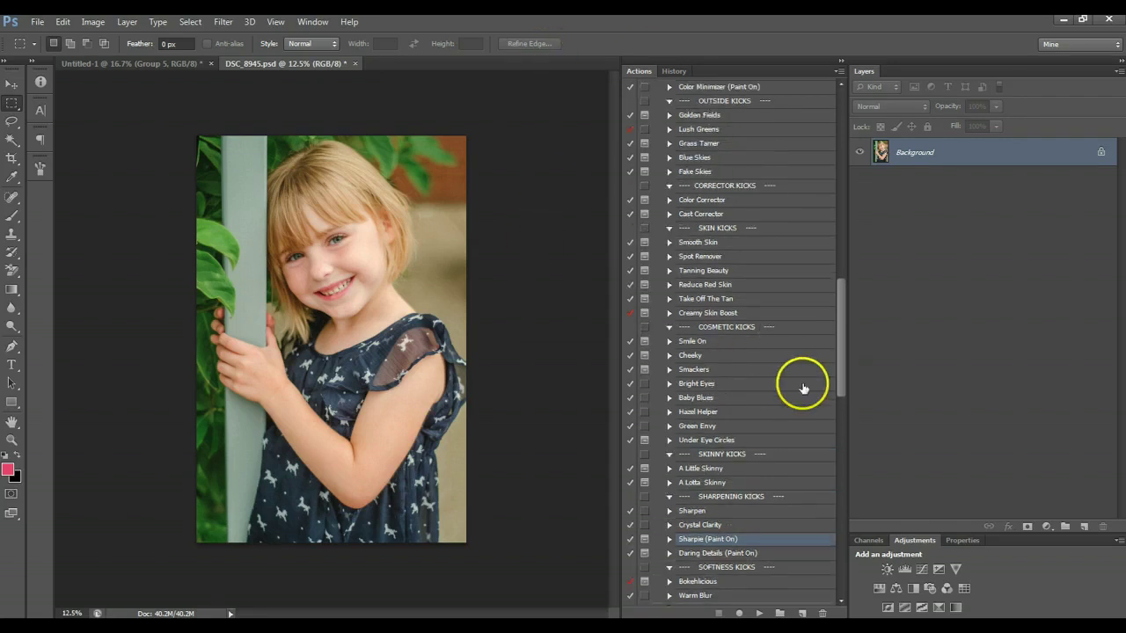
double_click(846, 221)
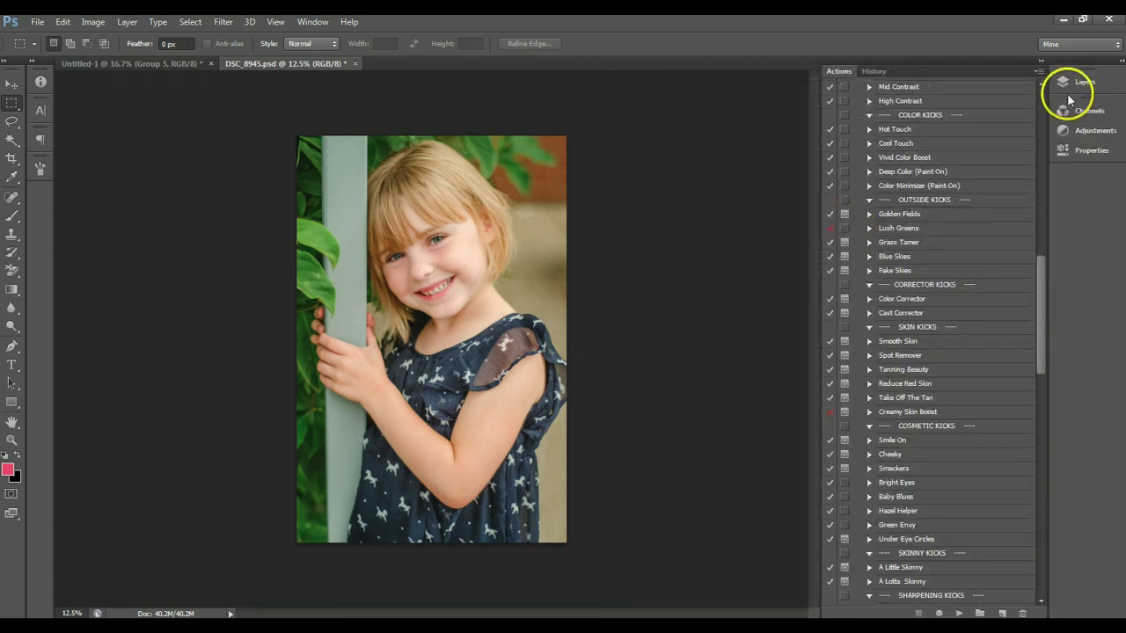
left_click(1118, 60)
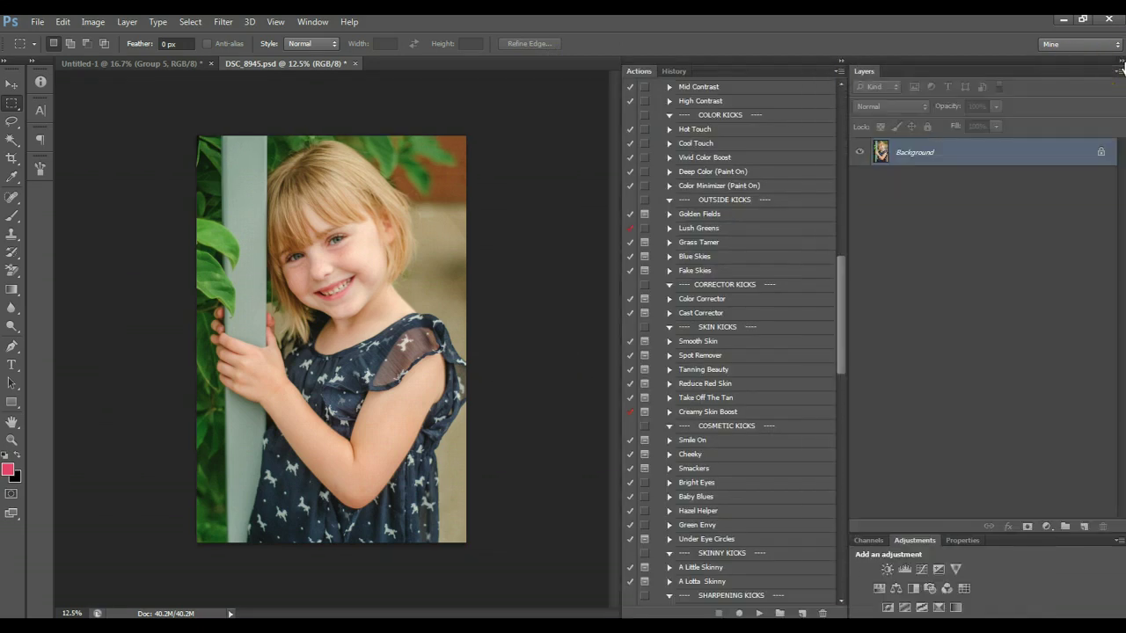
left_click(839, 213)
left_click(659, 376)
left_click(659, 390)
scroll(660, 387, "down", 2)
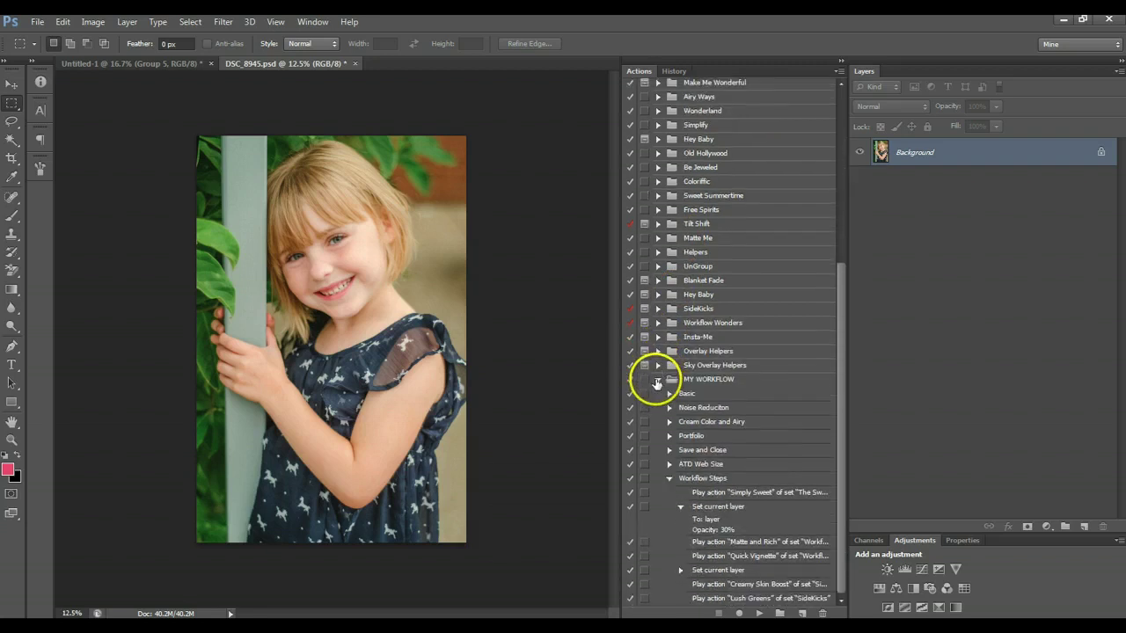
left_click(658, 379)
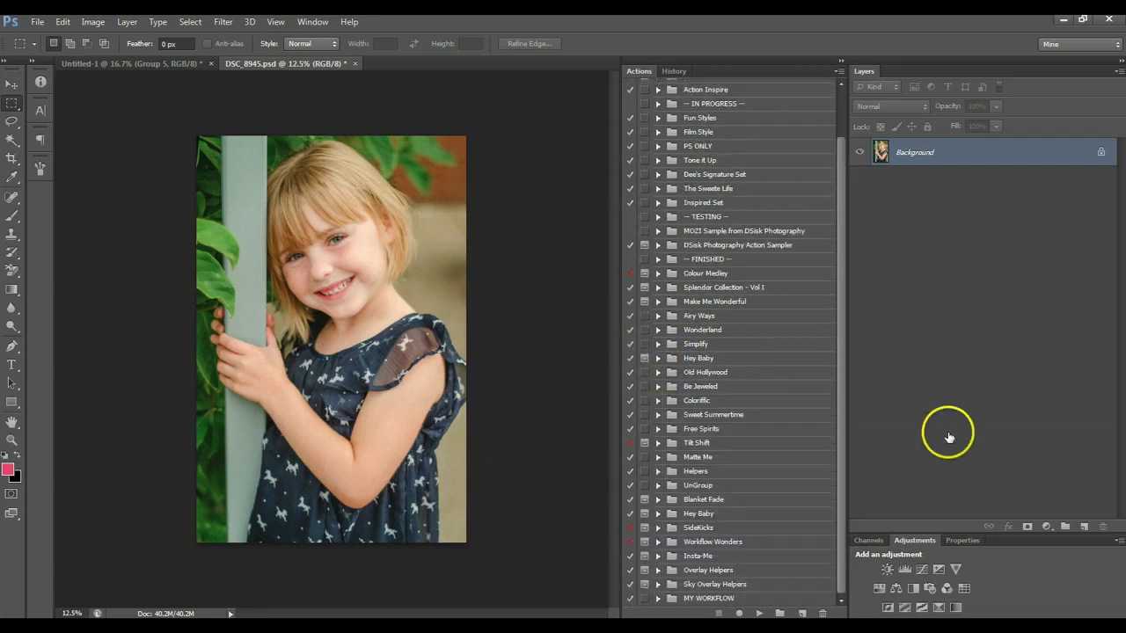
Add a Levels adjustment layer above the Background and enlarge the area showing its properties
left_click(1047, 526)
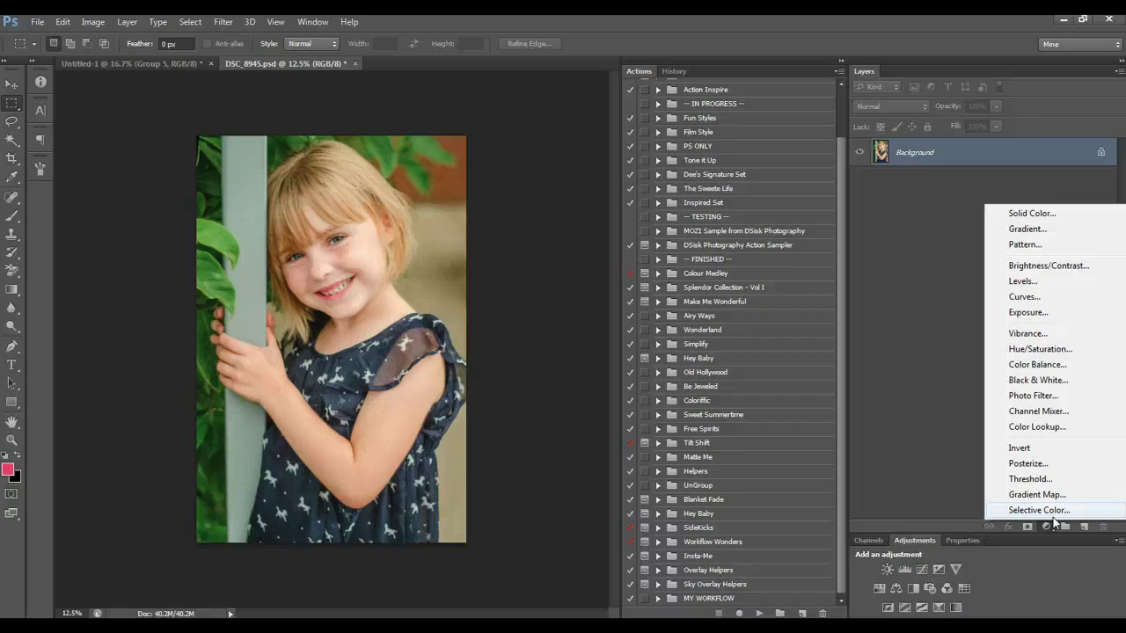
left_click(1034, 280)
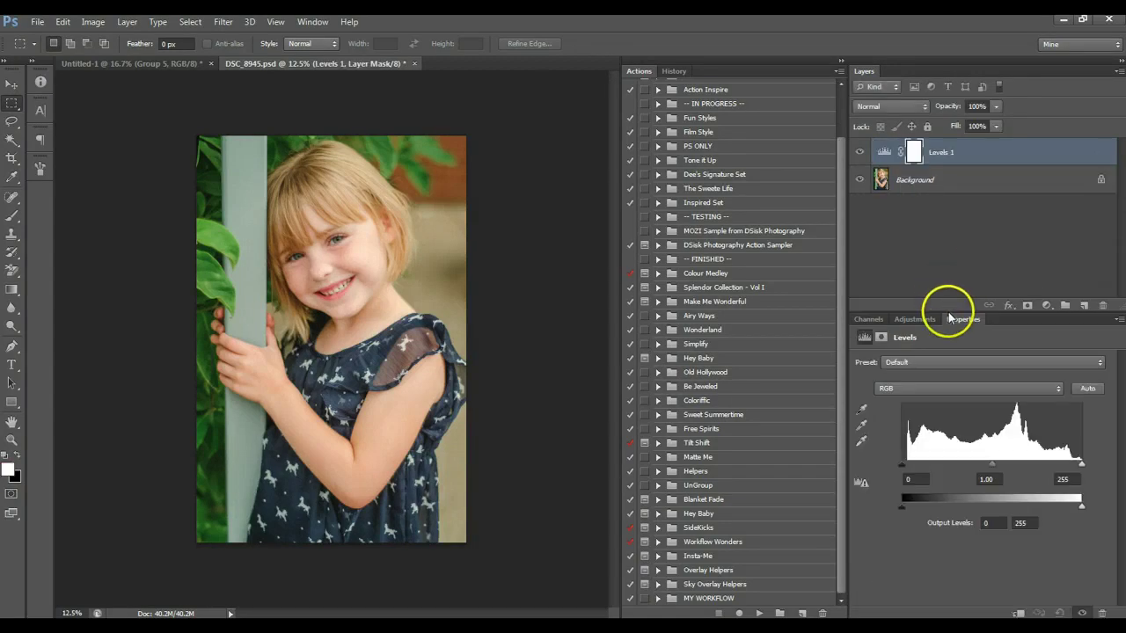
left_click_drag(948, 307, 947, 283)
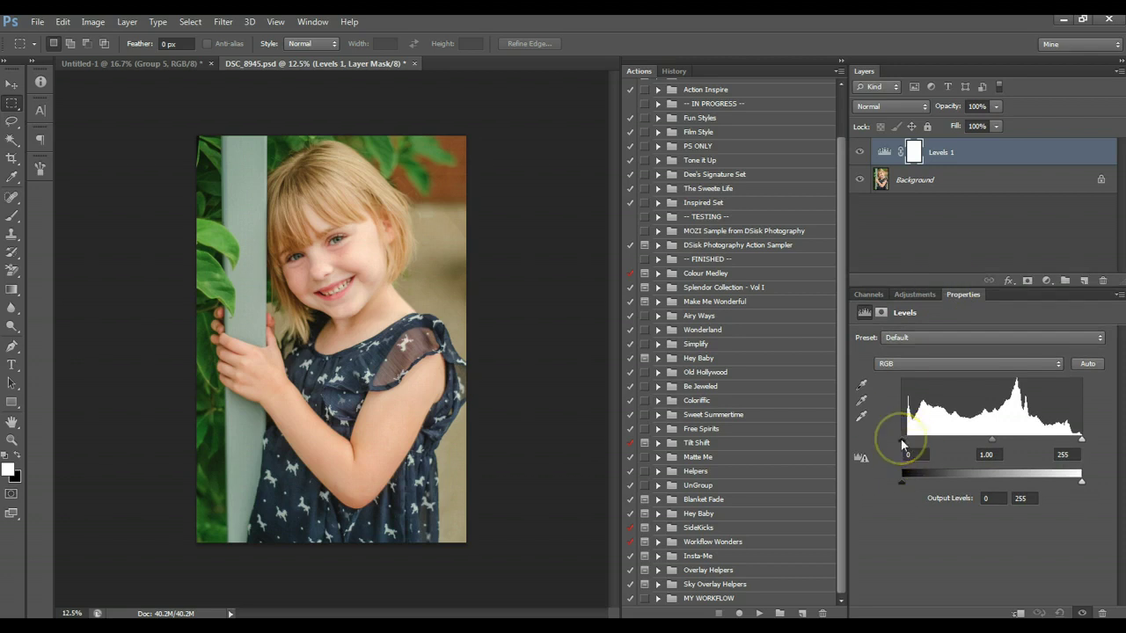
Try out the Levels input and output sliders on the RGB channel, returning them to their default values
mouse_move(902, 440)
left_mouse_down()
mouse_move(965, 440)
mouse_move(901, 441)
left_mouse_up()
mouse_move(1081, 440)
left_mouse_down()
mouse_move(1029, 440)
mouse_move(1083, 447)
left_mouse_up()
mouse_move(993, 440)
left_mouse_down()
mouse_move(970, 440)
mouse_move(1023, 447)
mouse_move(993, 449)
left_mouse_up()
left_click(902, 483)
left_click_drag(902, 482, 876, 497)
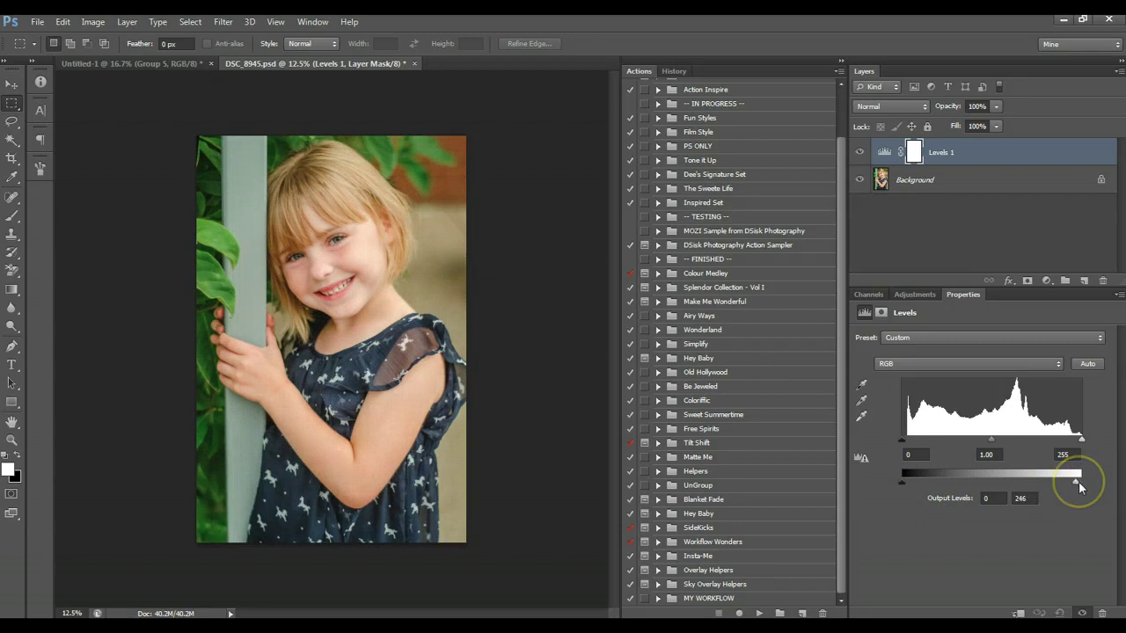
left_click_drag(1081, 482, 1108, 490)
left_click(925, 449)
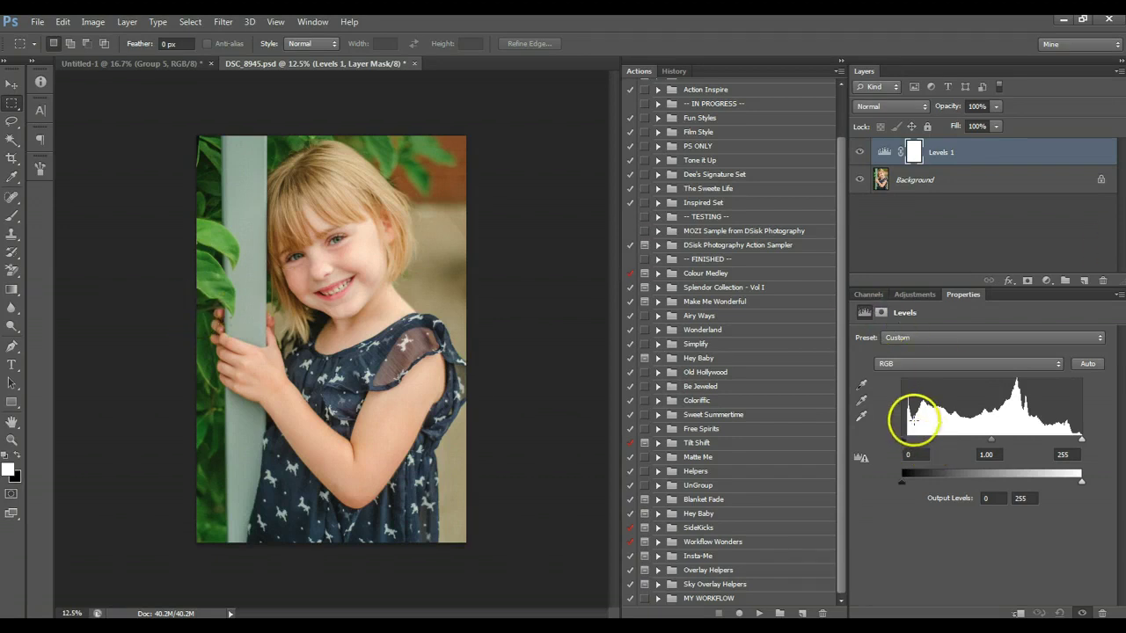
Set the Levels black input to 40 and the black output level to 51 to fade the shadows
left_click_drag(902, 440, 930, 440)
left_click_drag(903, 482, 944, 479)
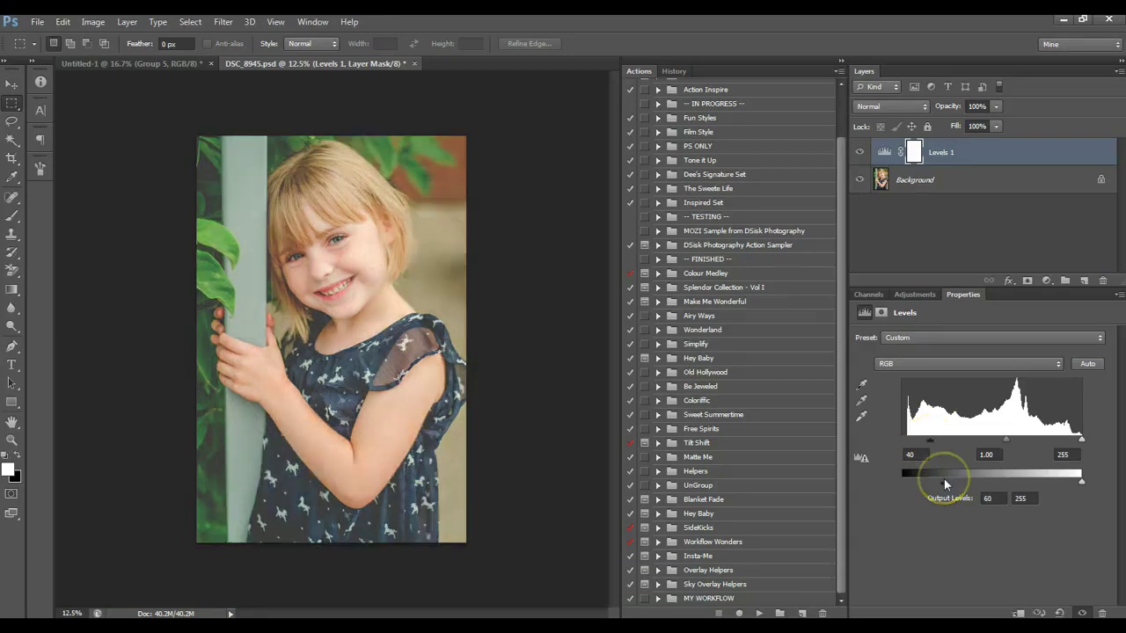
left_click(941, 480)
left_click(930, 443)
left_click_drag(941, 485, 934, 485)
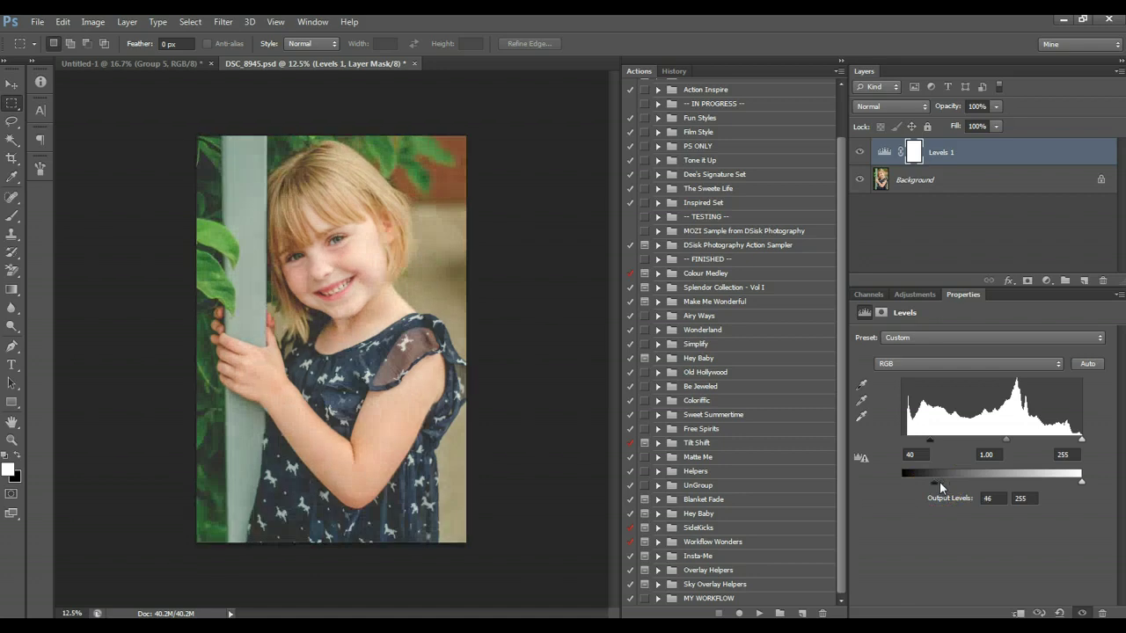
left_click_drag(940, 482, 937, 495)
Compare the photo with and without the faded-shadow Levels adjustment by toggling the layer's visibility
left_click(860, 153)
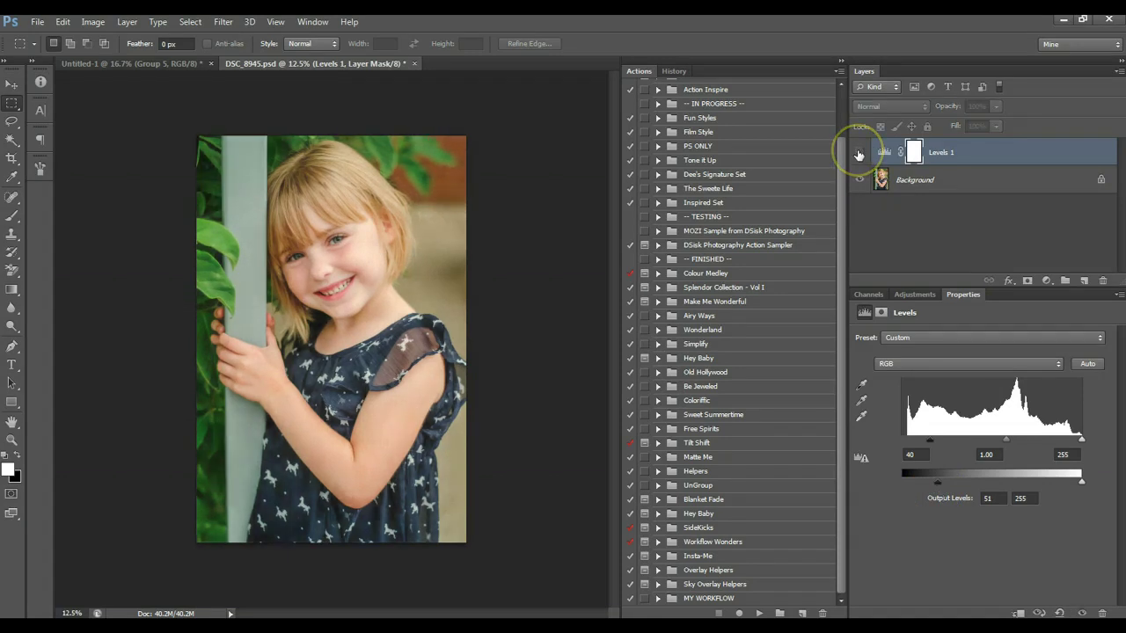
left_click(859, 153)
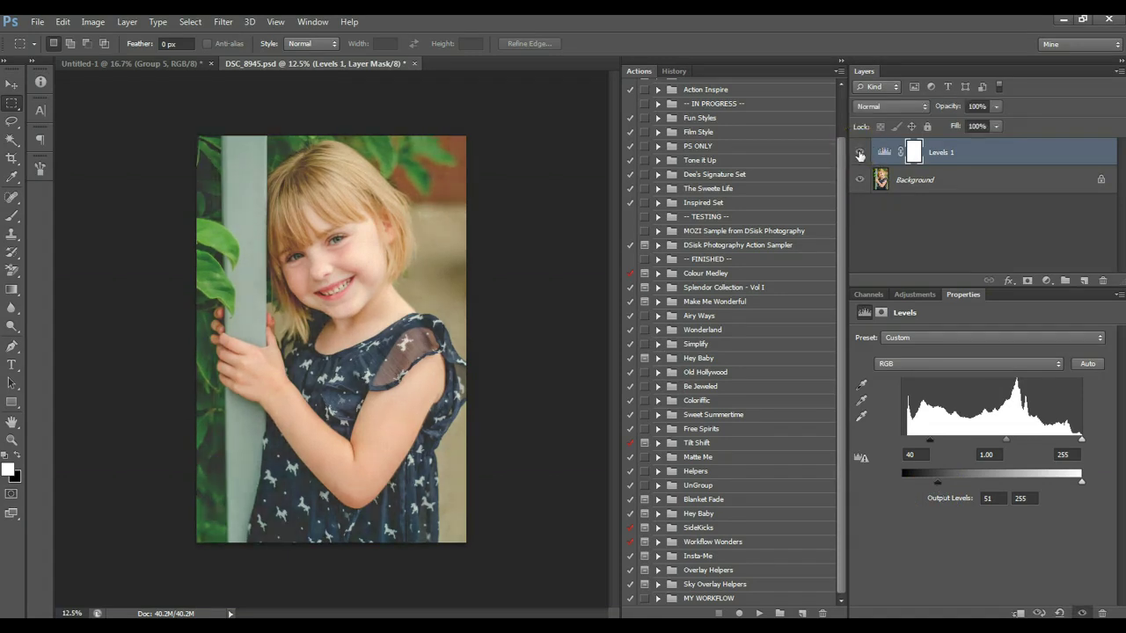
left_click(860, 153)
left_click(859, 154)
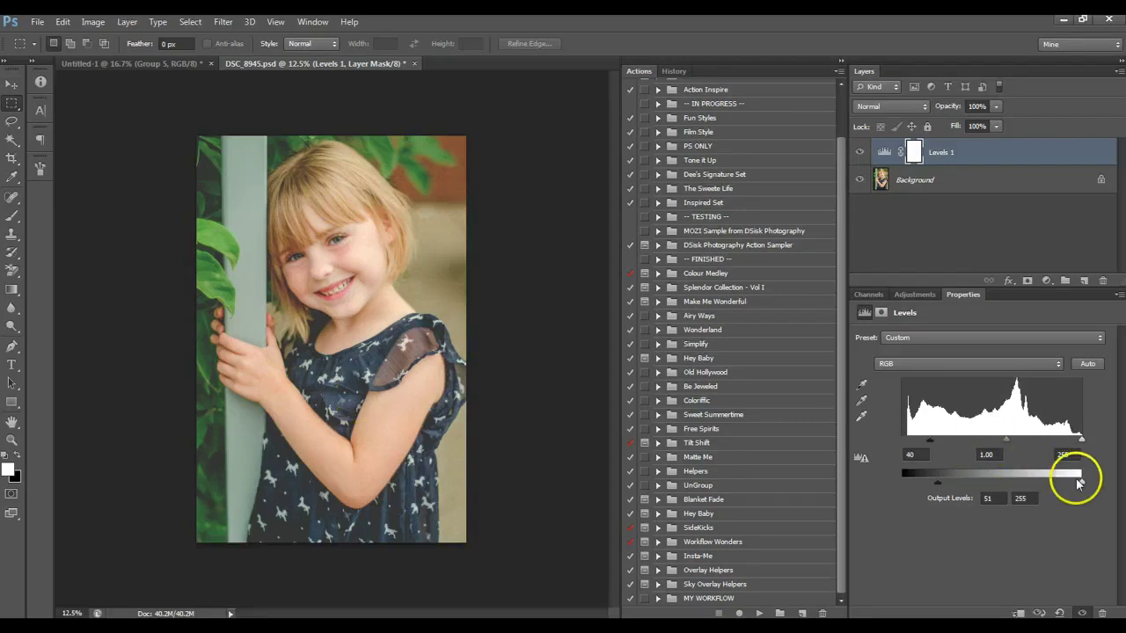
left_click(860, 153)
left_click(859, 153)
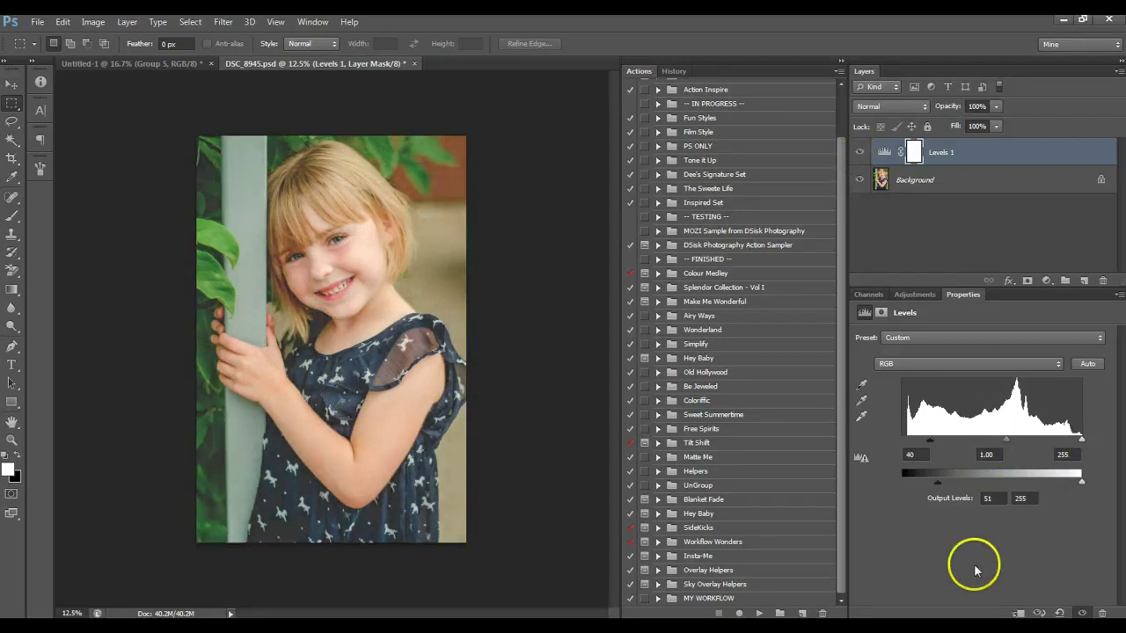
Set the Levels midtone to 0.90, the white output level to 240 and the white input to 249
left_click_drag(1006, 439, 1008, 444)
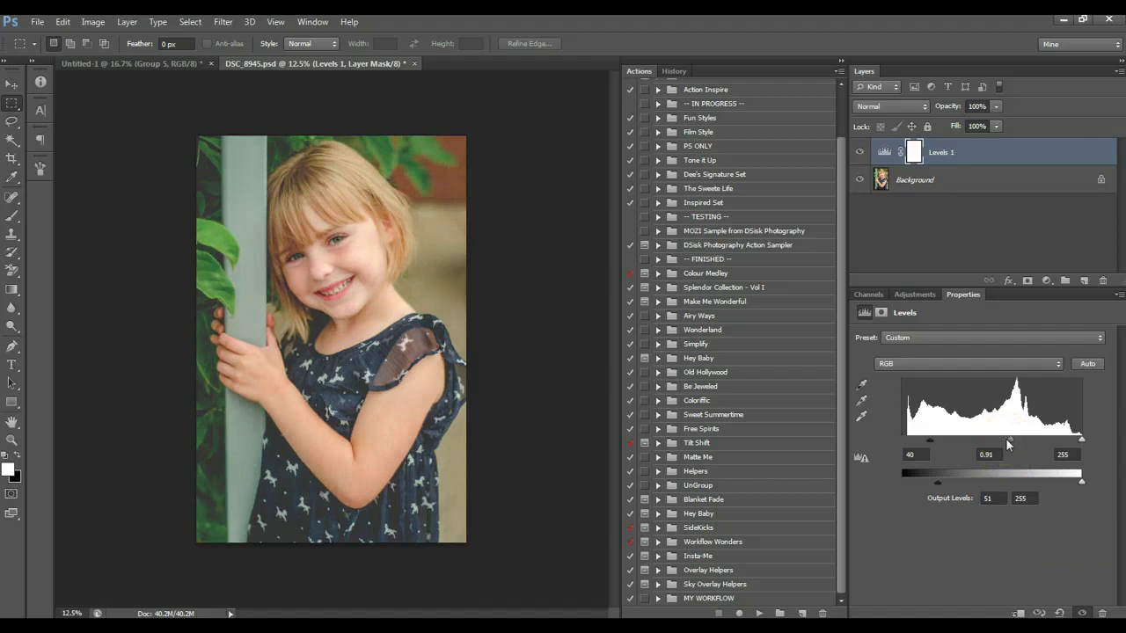
left_click_drag(1009, 445, 1011, 442)
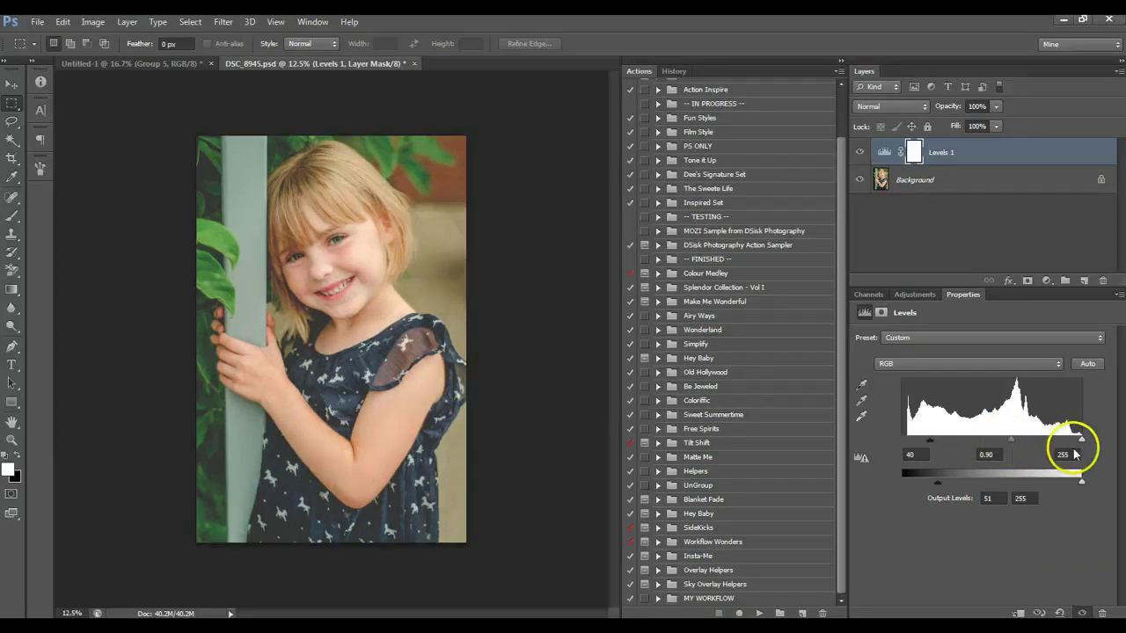
left_click_drag(1065, 484, 1065, 483)
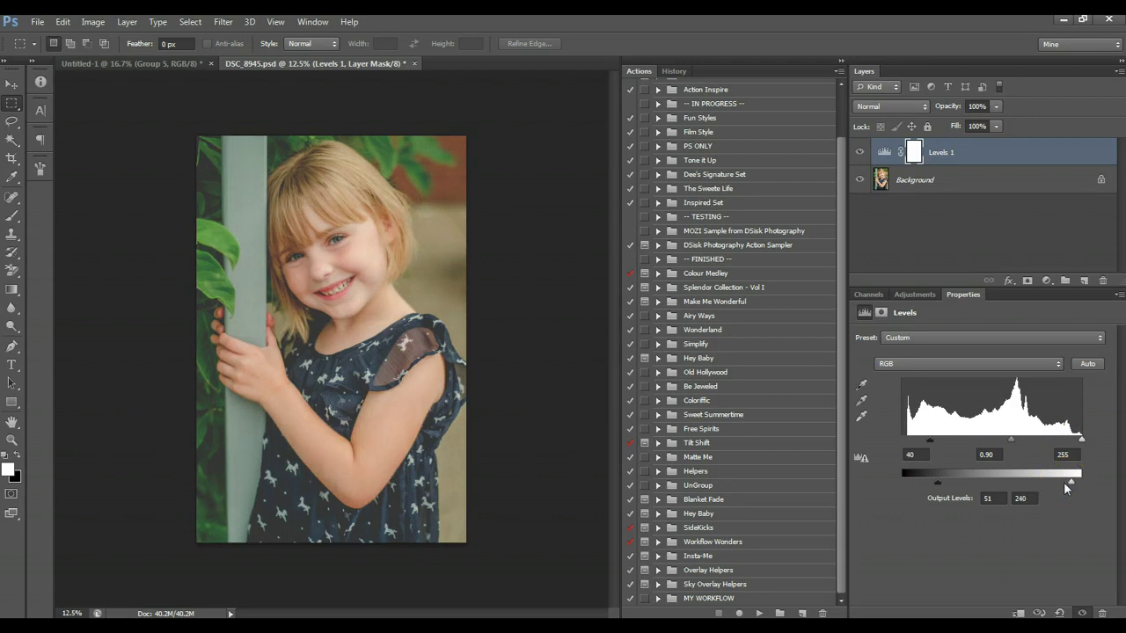
left_click_drag(1080, 439, 1069, 446)
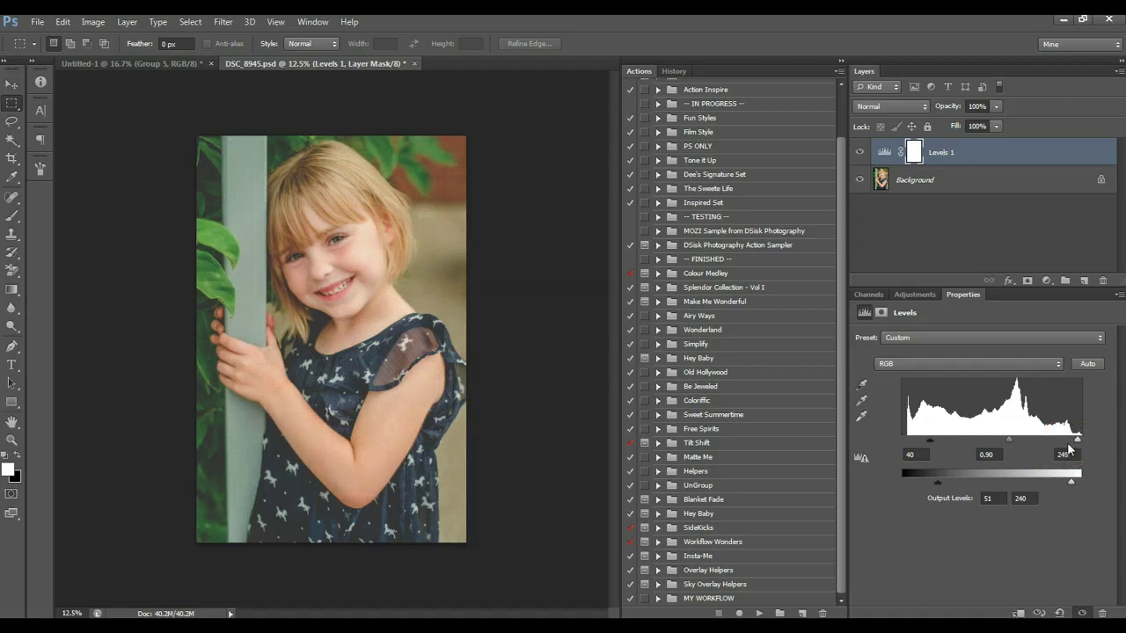
Toggle the Levels layer's visibility to compare the midtone and highlight changes with the original photo
left_click(858, 153)
left_click(858, 153)
left_click(859, 154)
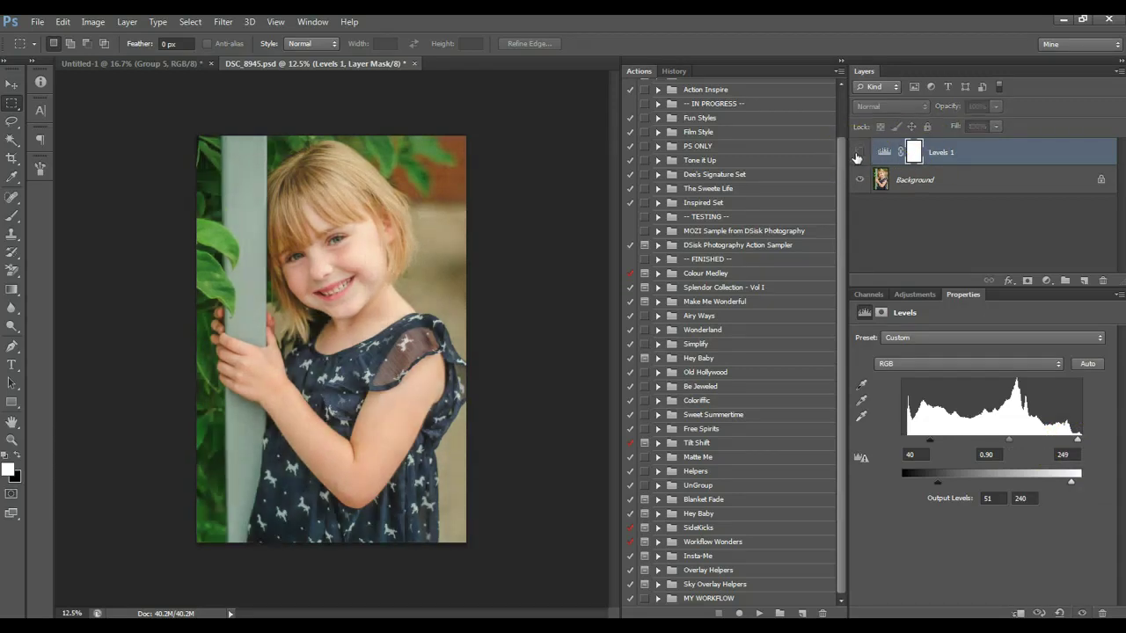
left_click(859, 153)
left_click(646, 500)
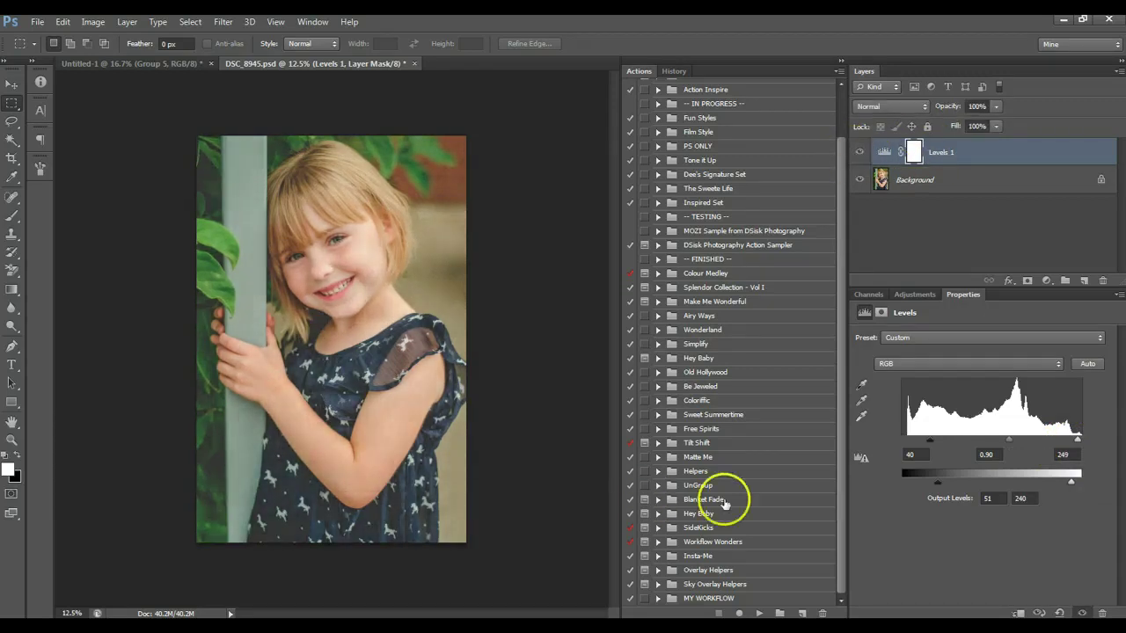
Readjust the Levels inputs to 50, 1.11 and 255, and the output levels to 41 and 232
mouse_move(931, 440)
left_mouse_down()
mouse_move(947, 447)
mouse_move(925, 479)
mouse_move(926, 429)
mouse_move(937, 441)
left_mouse_up()
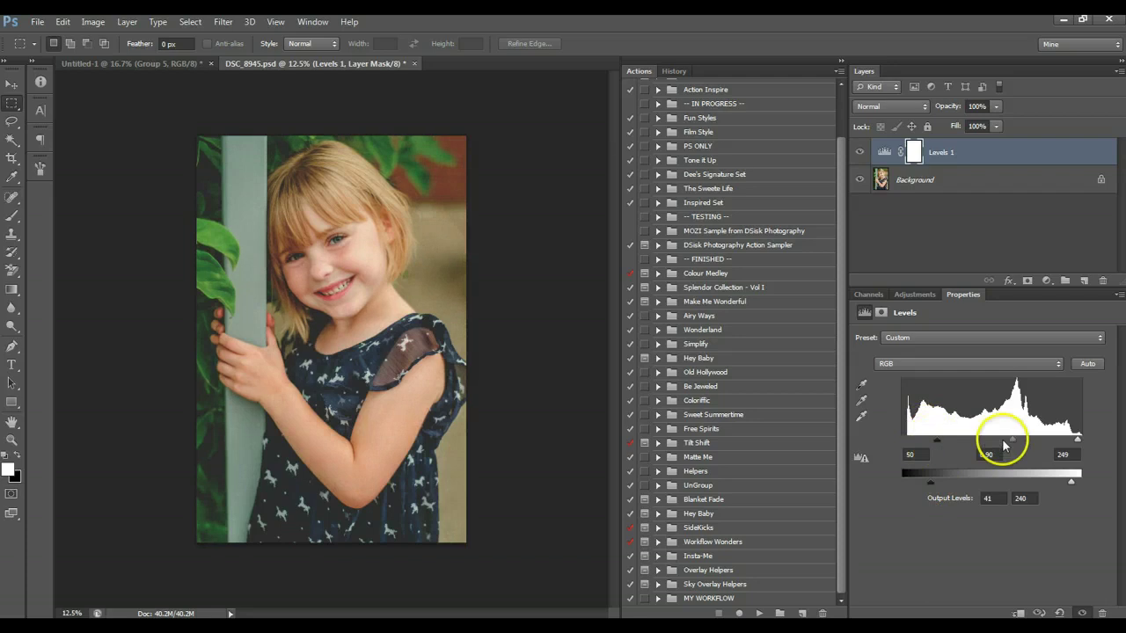
left_click_drag(1012, 440, 1001, 440)
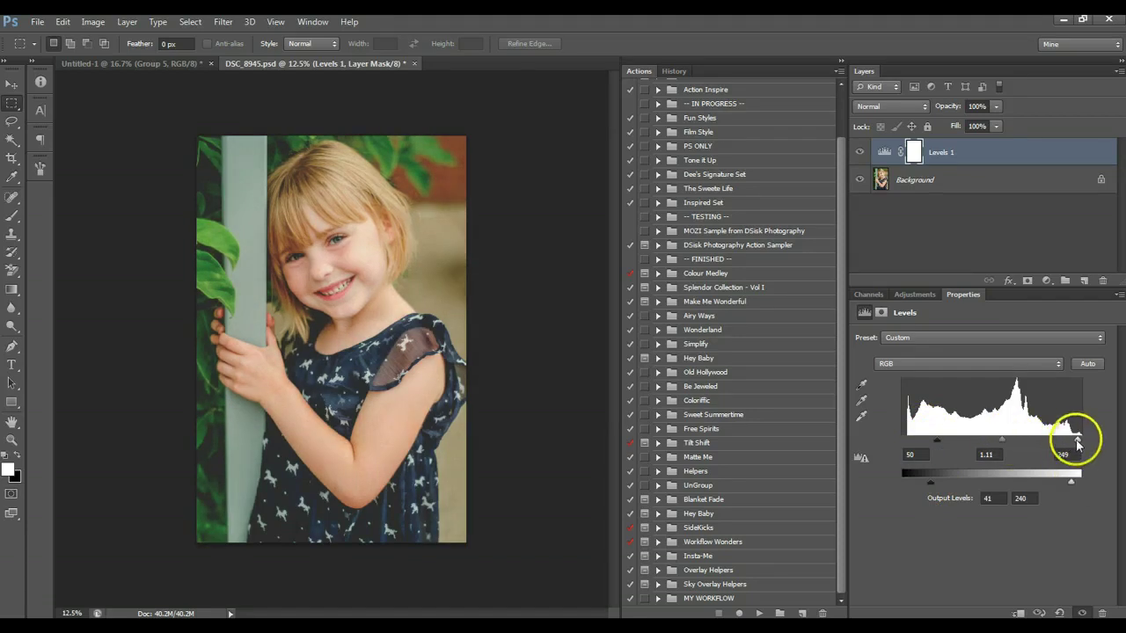
left_click_drag(1077, 440, 1083, 440)
left_click_drag(1073, 481, 1071, 485)
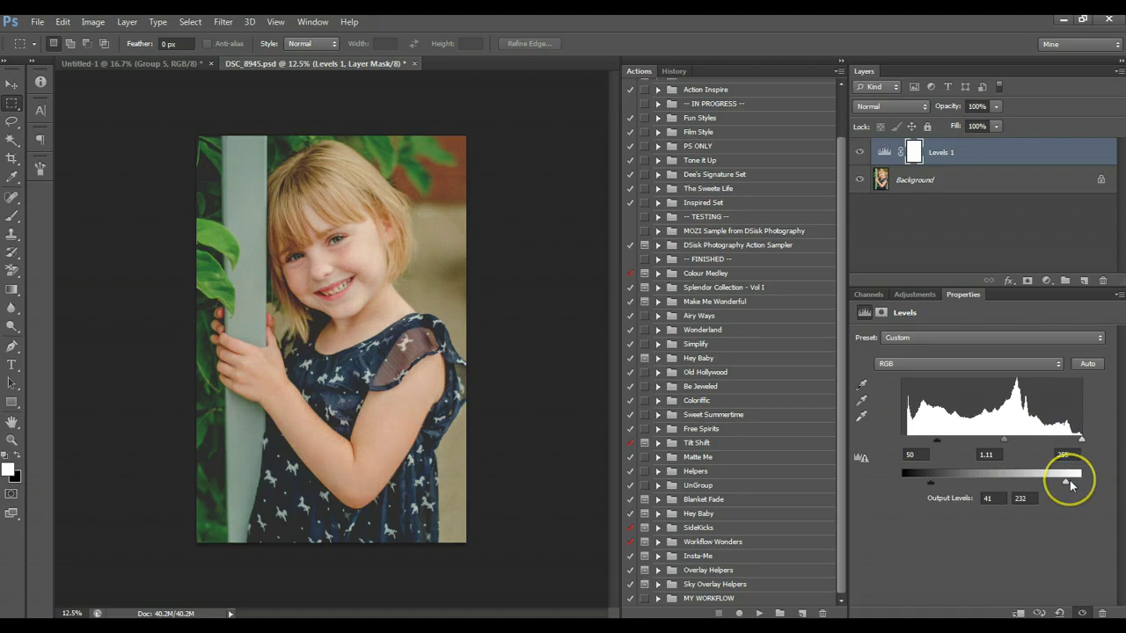
Compare the photo with and without the readjusted Levels layer, and delete that layer
left_click(858, 153)
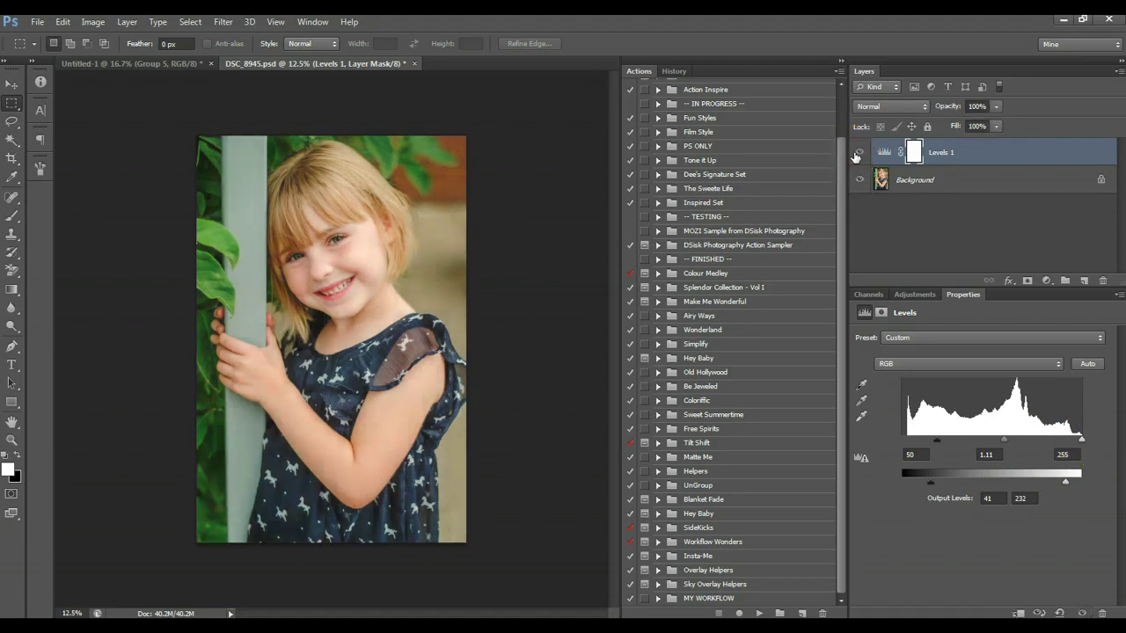
left_click(858, 153)
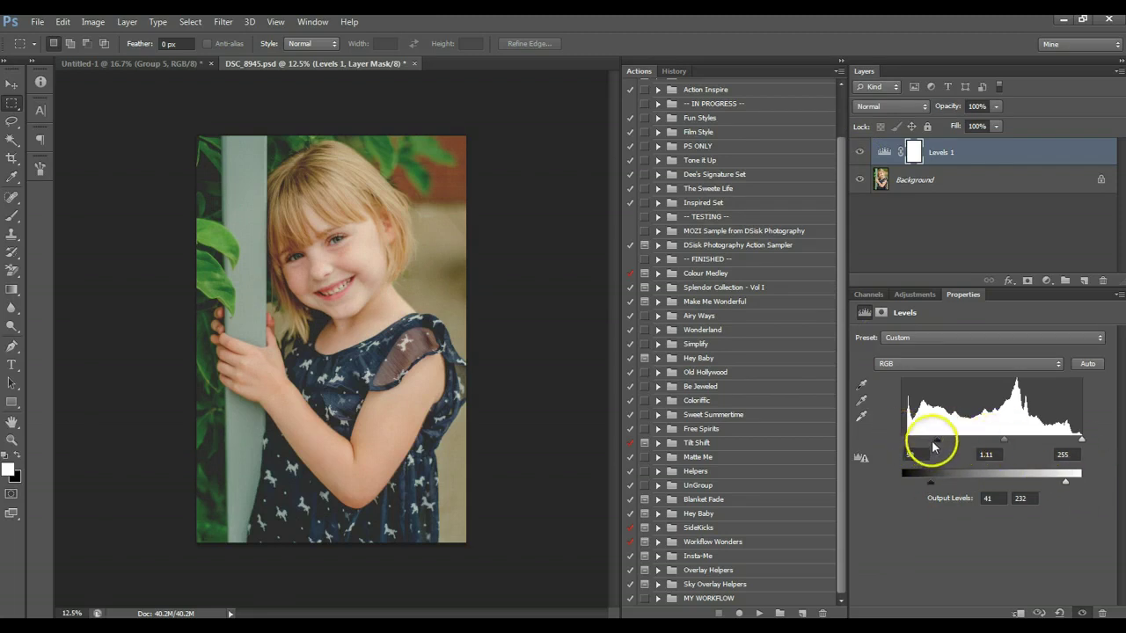
left_click(859, 155)
left_click(859, 155)
left_click_drag(964, 157, 1105, 280)
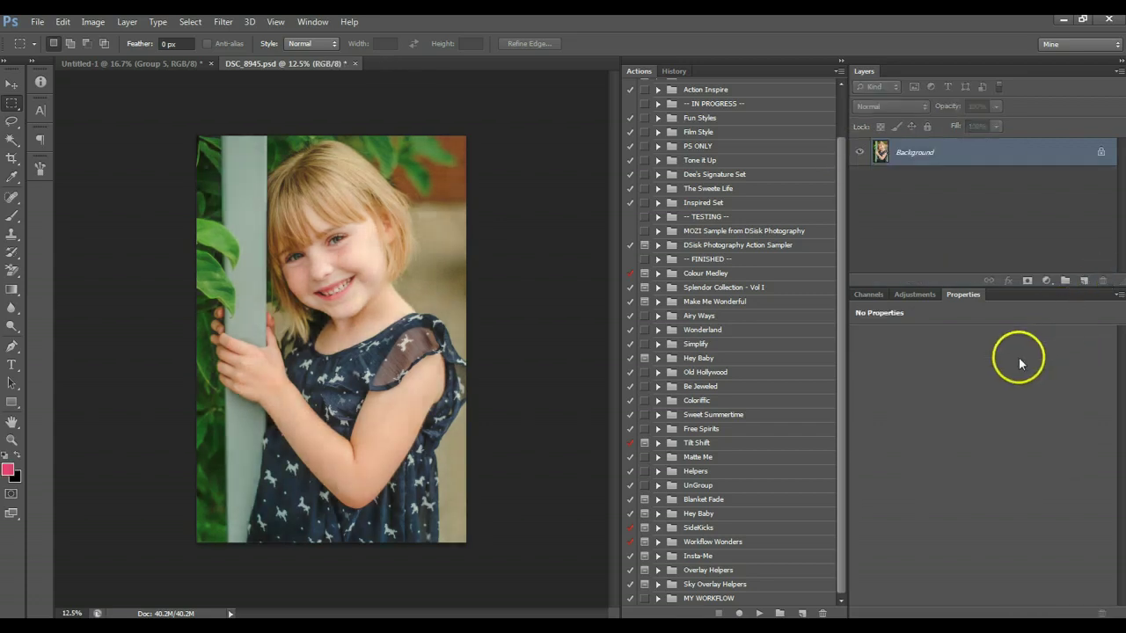
Add a white (ffffff) Solid Color fill layer above the Background and reduce its opacity to 8%
left_click(1046, 281)
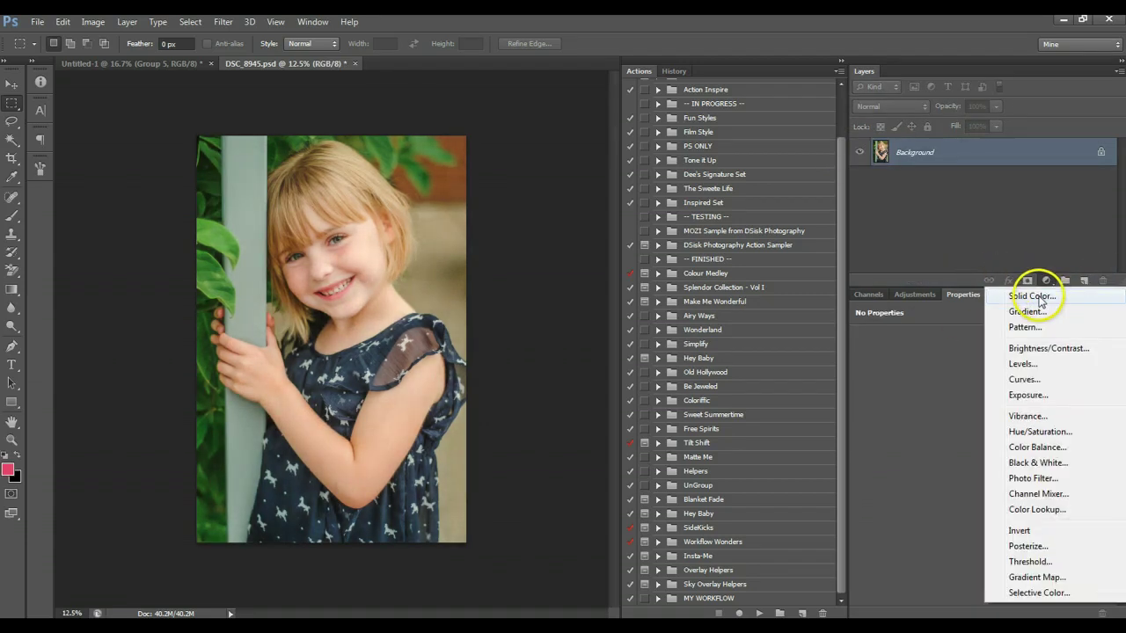
left_click(1037, 297)
left_click_drag(704, 199, 527, 152)
left_click(914, 168)
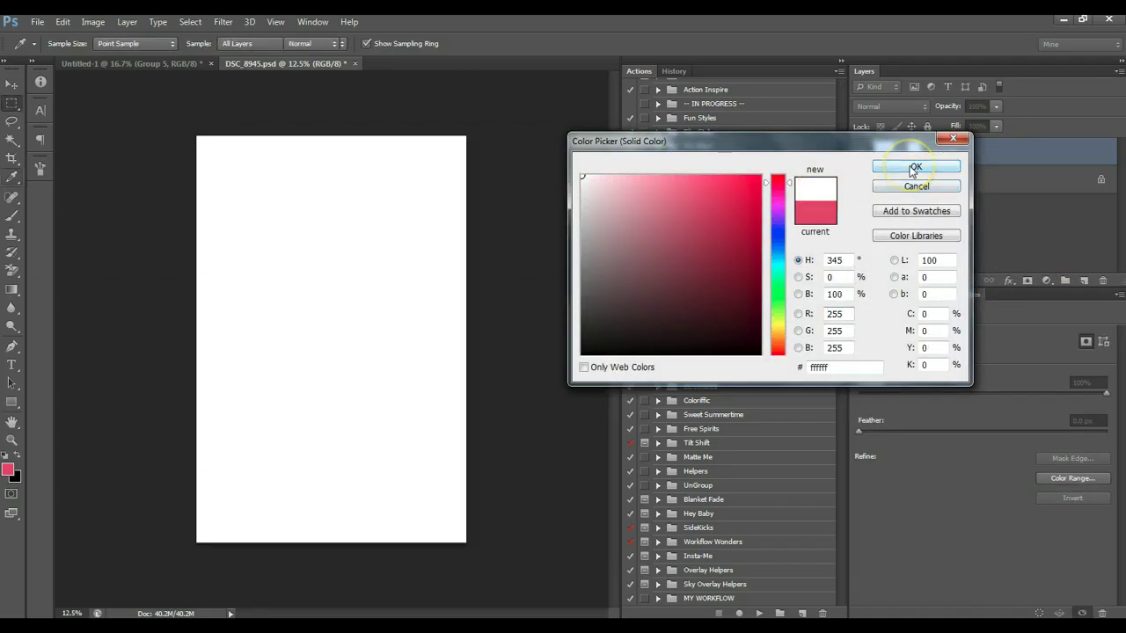
left_click_drag(996, 105, 928, 124)
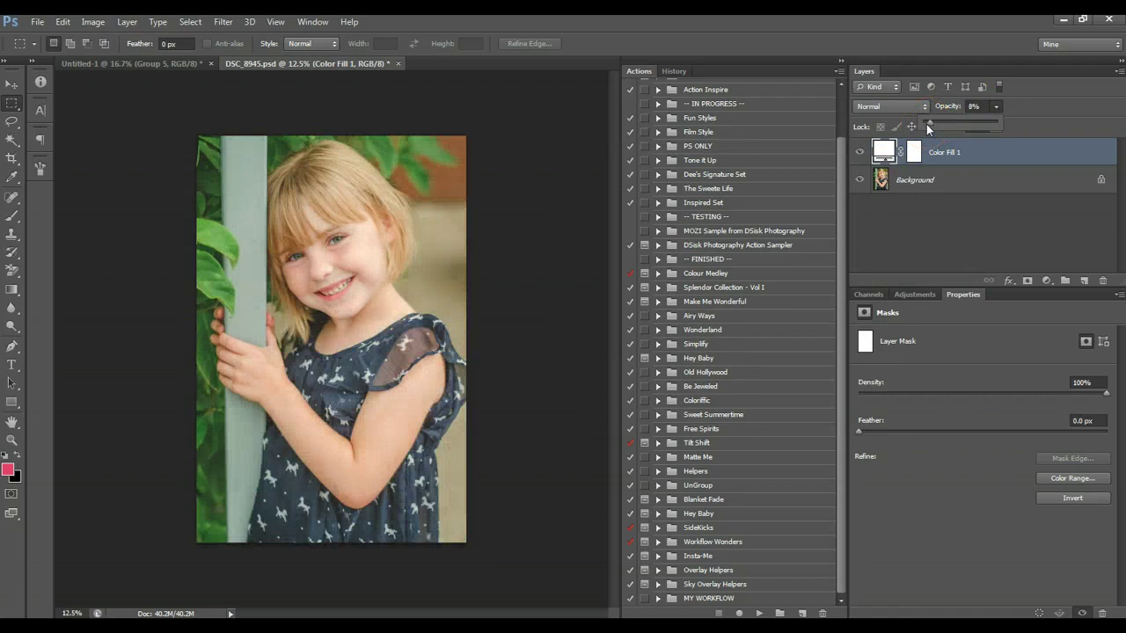
Compare the photo with and without the white fill layer by toggling its visibility
left_click(859, 153)
left_click(859, 152)
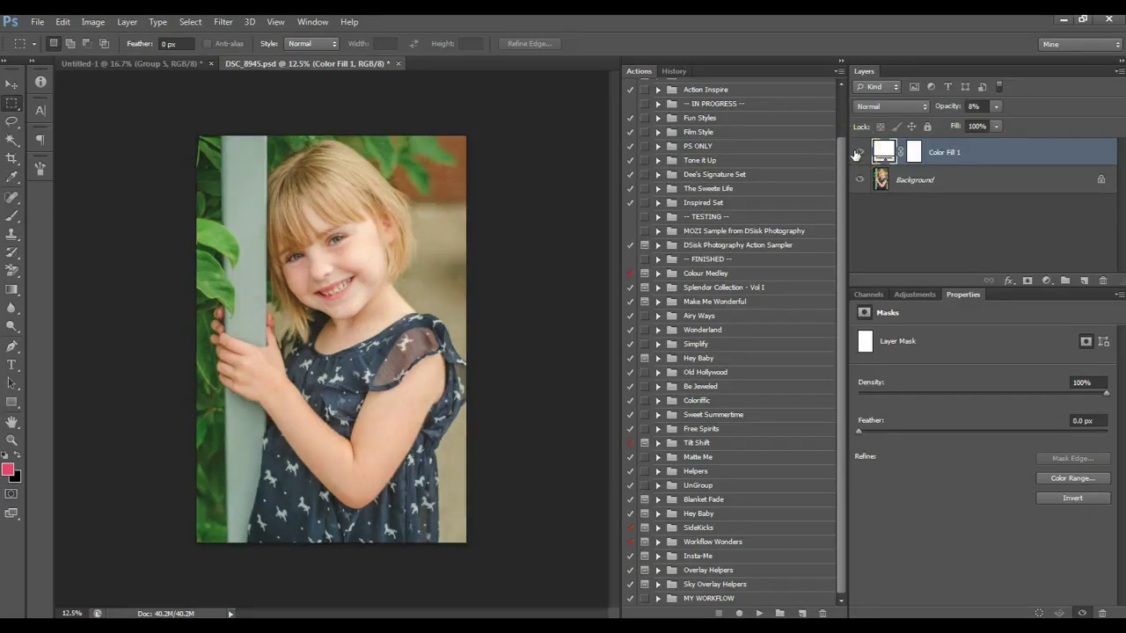
left_click(858, 153)
left_click(858, 153)
Zoom in on the girl's arms and dress and recolour the Solid Color fill layer to a pale cream (ffe8c3)
left_click(12, 440)
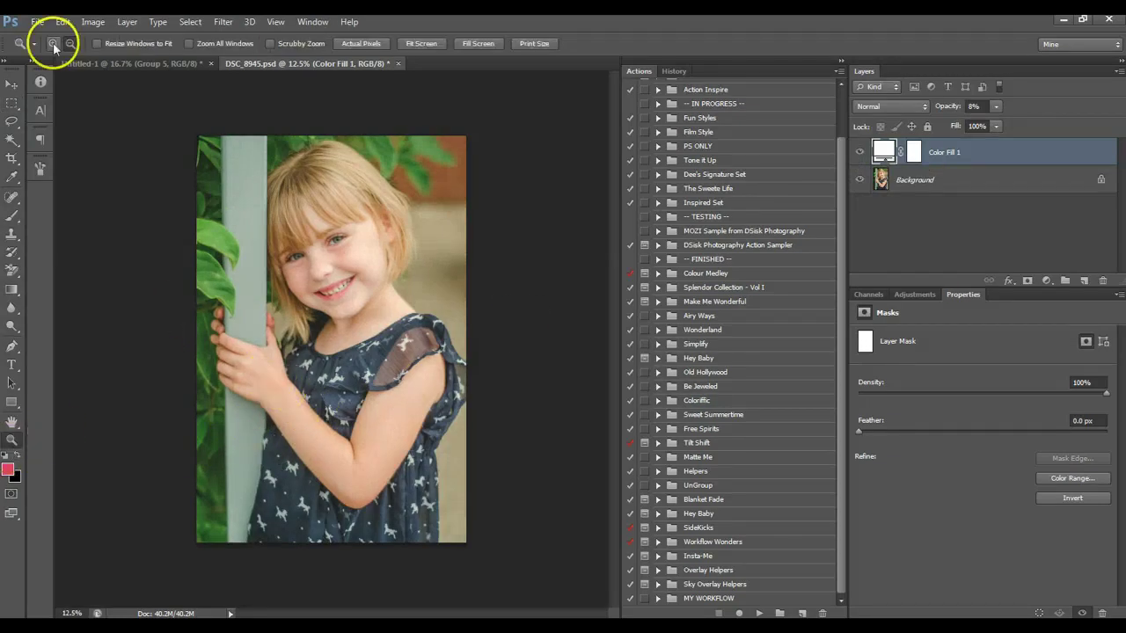
left_click_drag(367, 230, 78, 591)
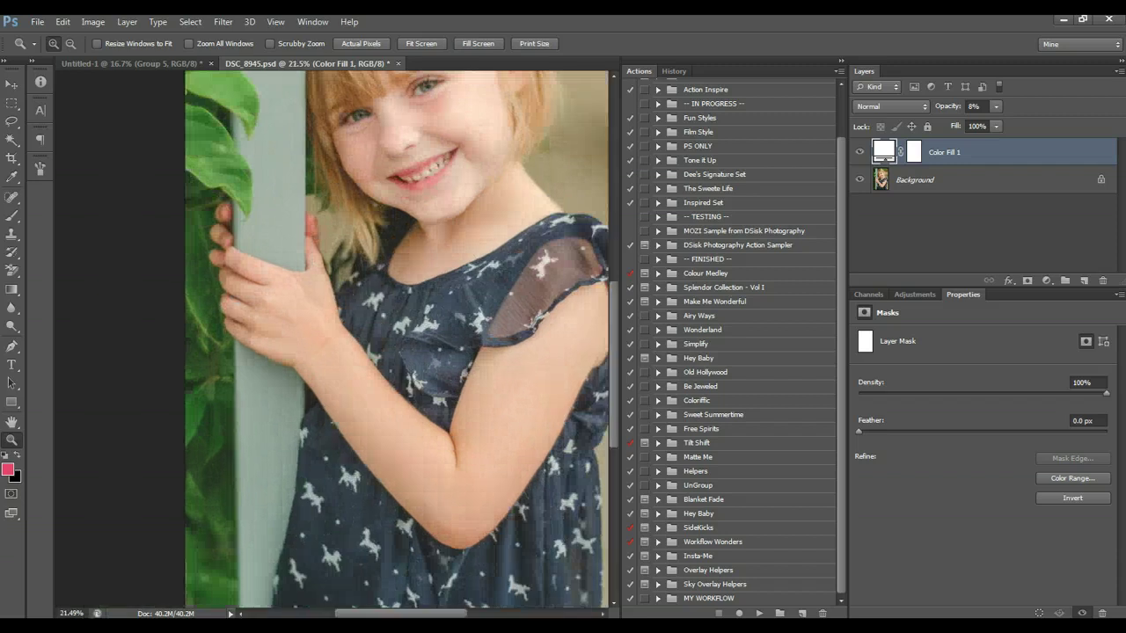
scroll(322, 505, "down", 2)
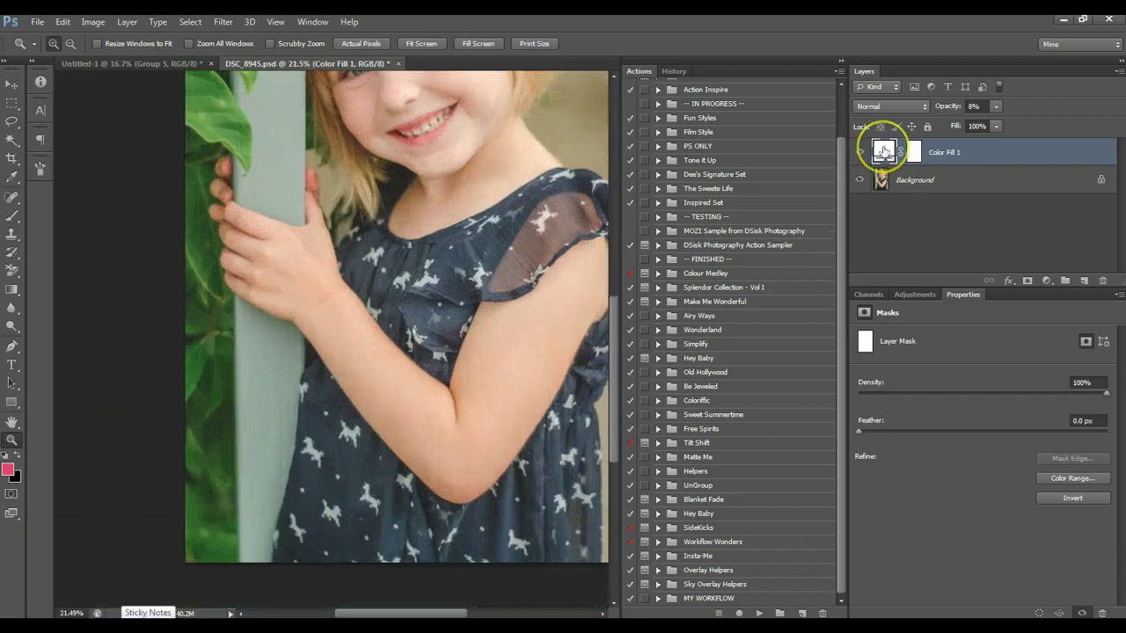
double_click(884, 151)
left_click(772, 337)
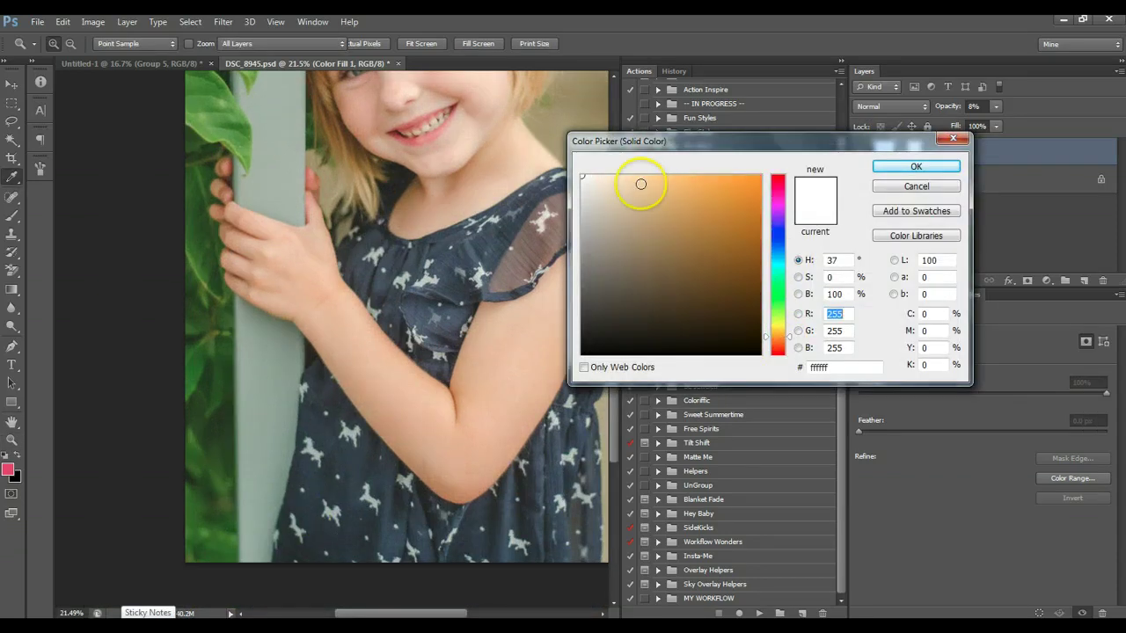
mouse_move(640, 183)
left_mouse_down()
mouse_move(604, 171)
mouse_move(623, 179)
left_mouse_up()
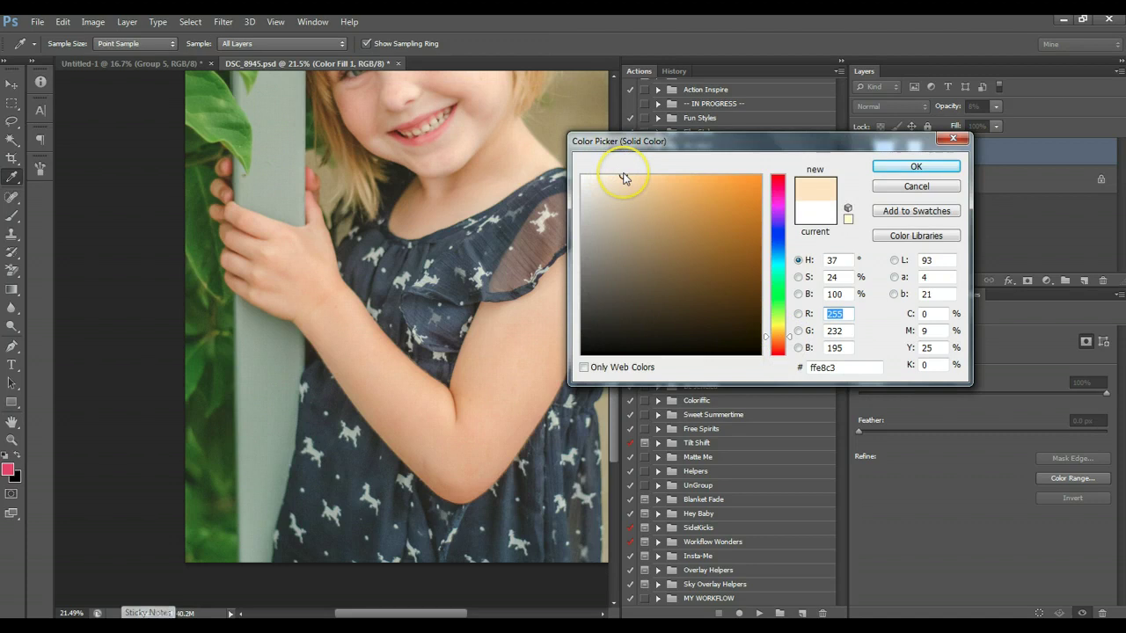
left_click(895, 166)
Compare the photo with and without the cream fill layer, both zoomed in and fitted to the screen, and delete that layer
left_click(858, 151)
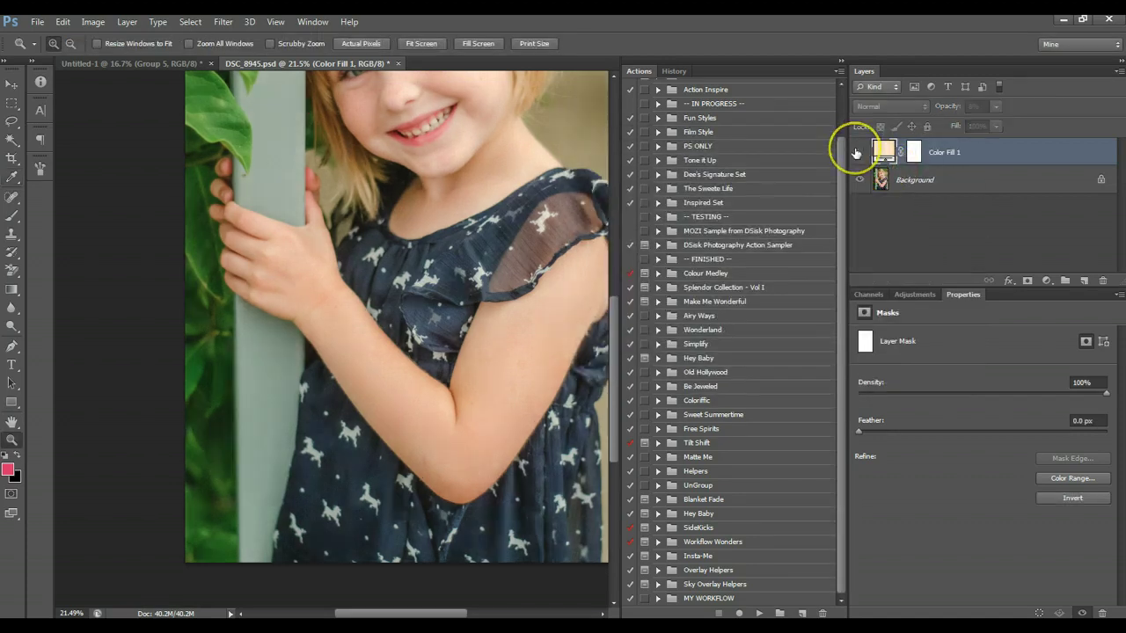
left_click(855, 152)
left_click(429, 45)
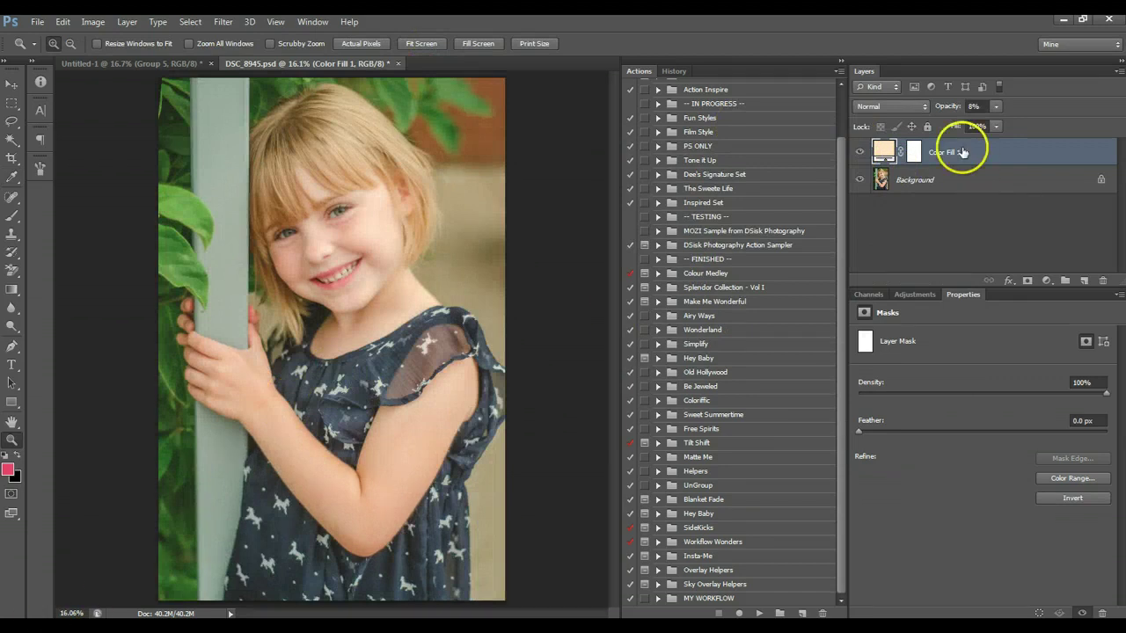
left_click(860, 152)
left_click(860, 153)
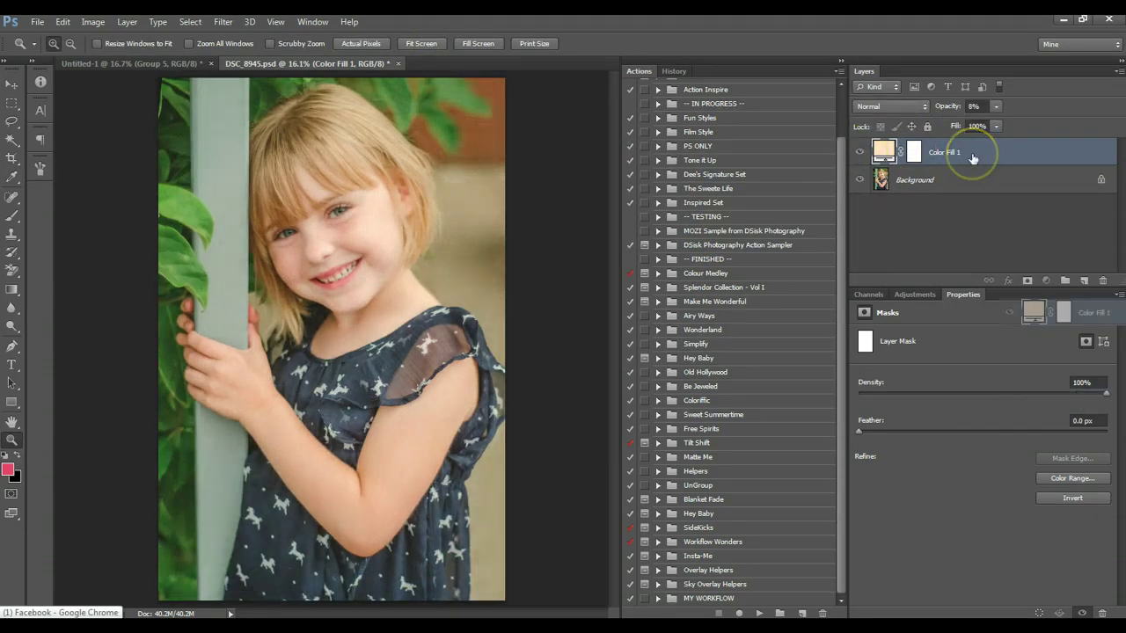
left_click_drag(972, 153, 1102, 280)
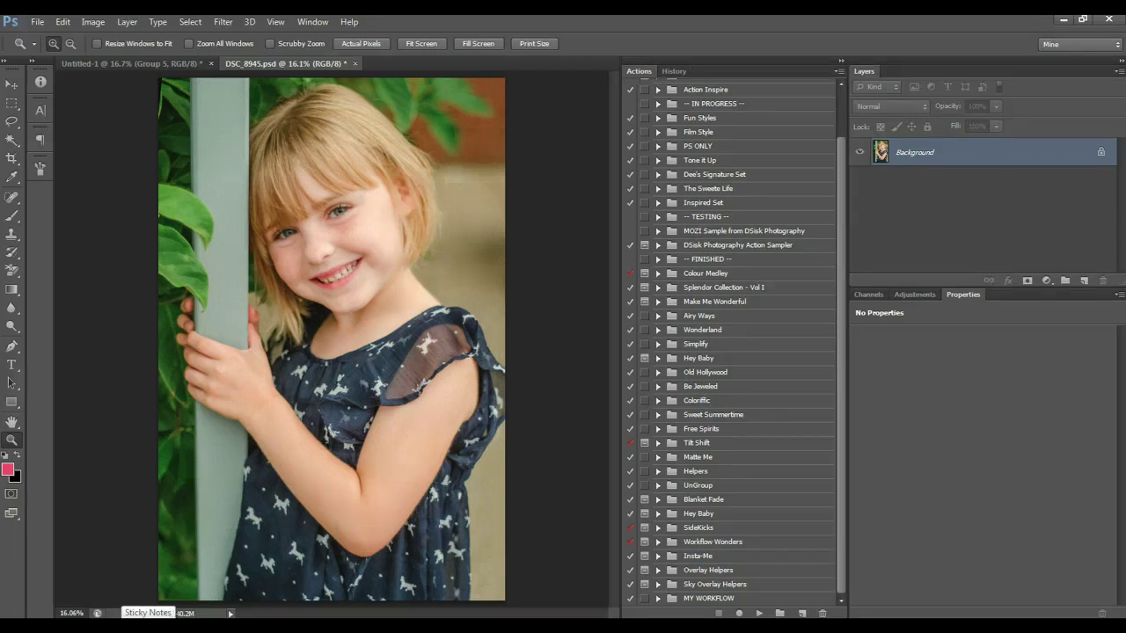
Add a Gradient Map adjustment layer above the Background using the Black, White preset gradient
left_click(1047, 281)
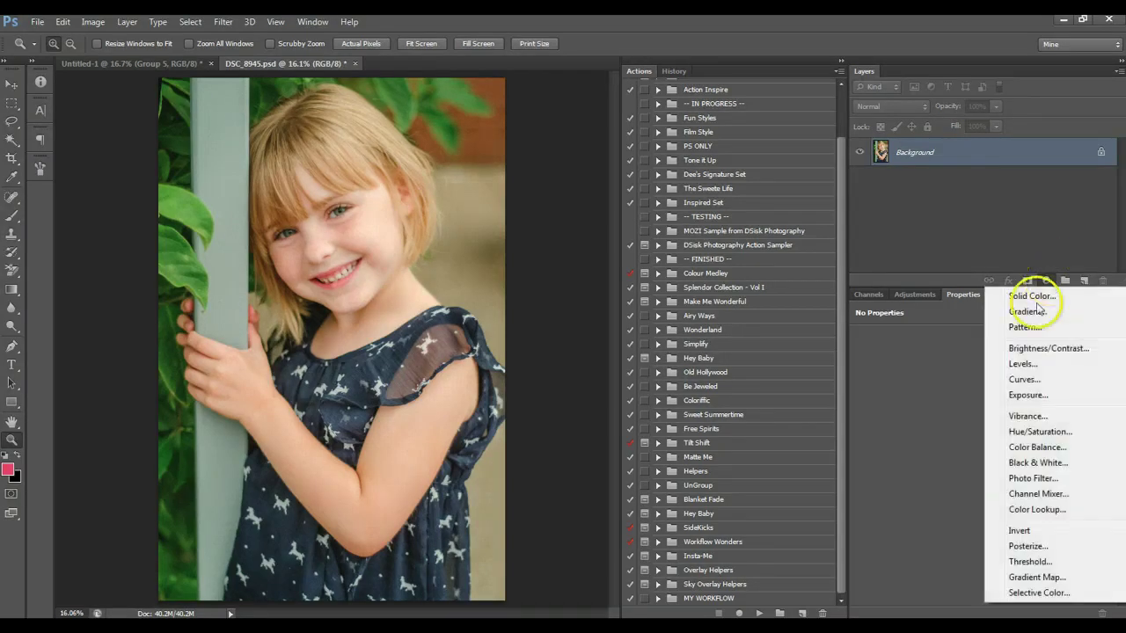
left_click(1024, 576)
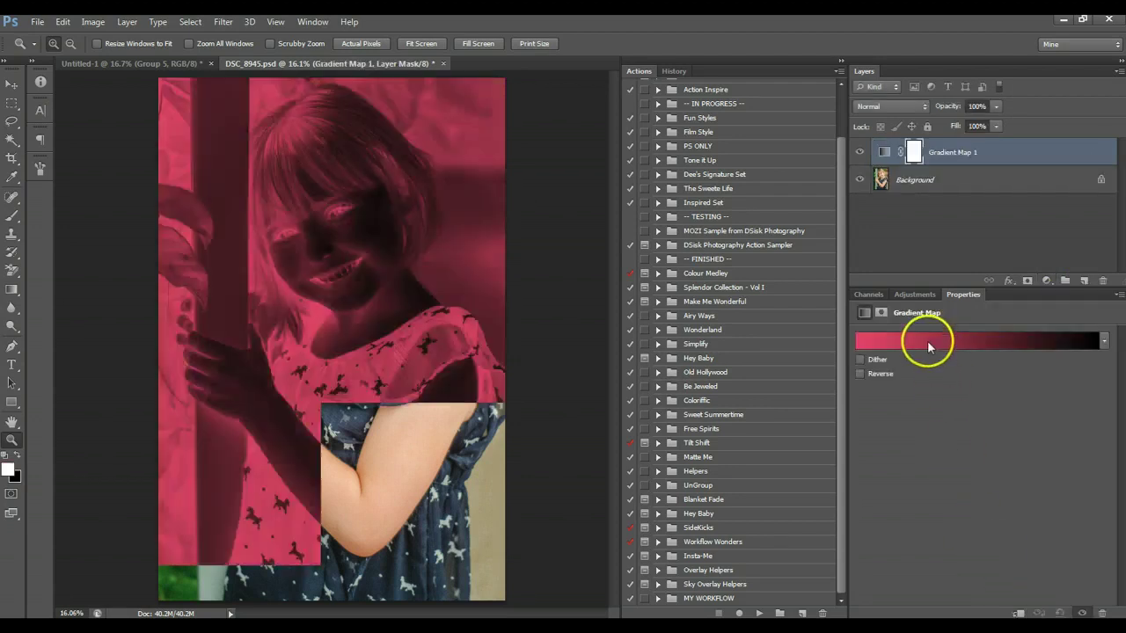
left_click(927, 340)
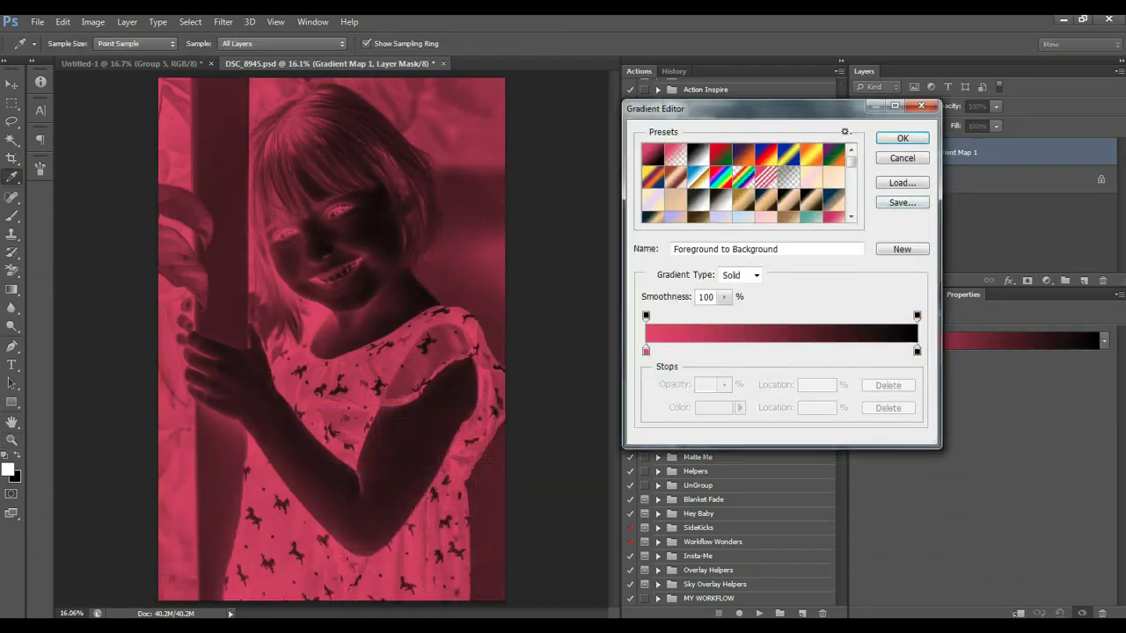
left_click(701, 157)
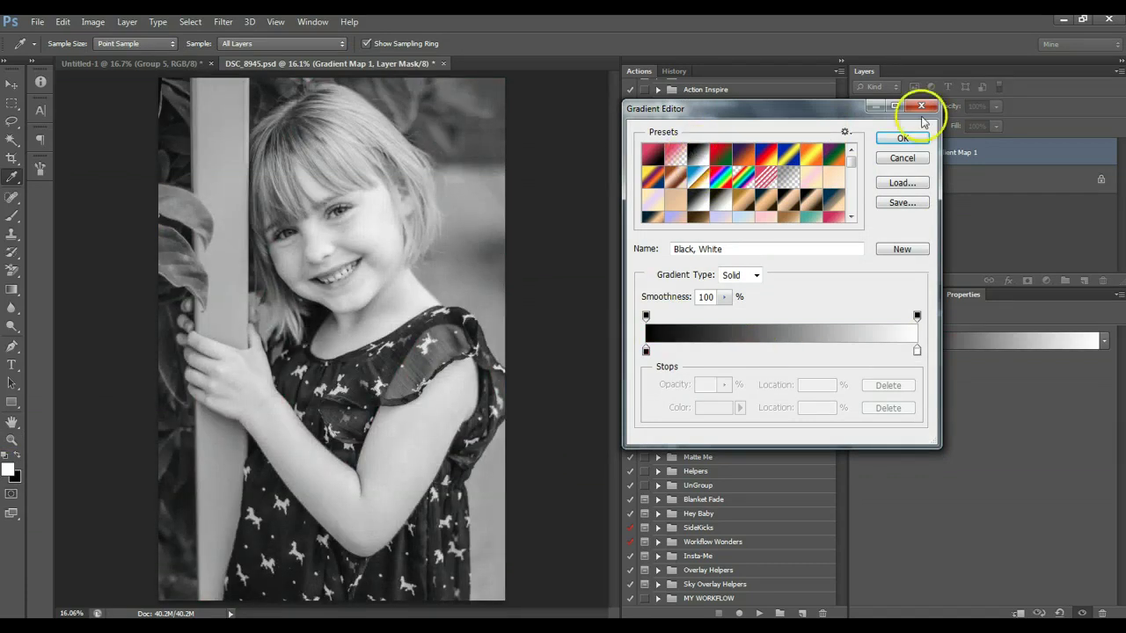
left_click(902, 138)
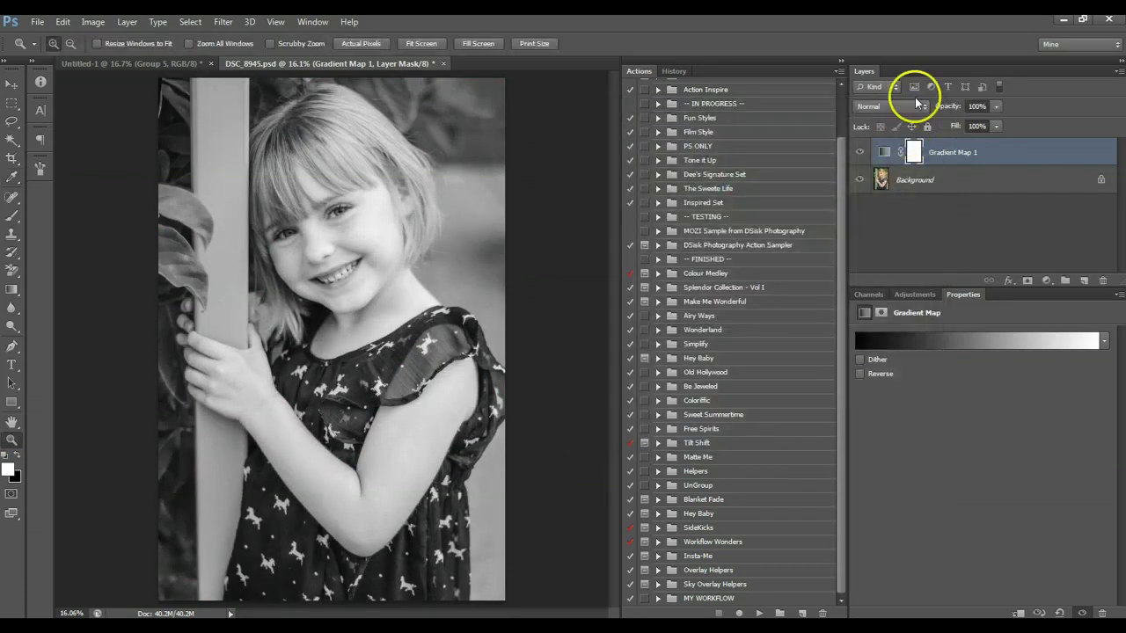
Set the Gradient Map layer's blend mode to Exclusion and reduce its opacity to 10%
left_click(904, 106)
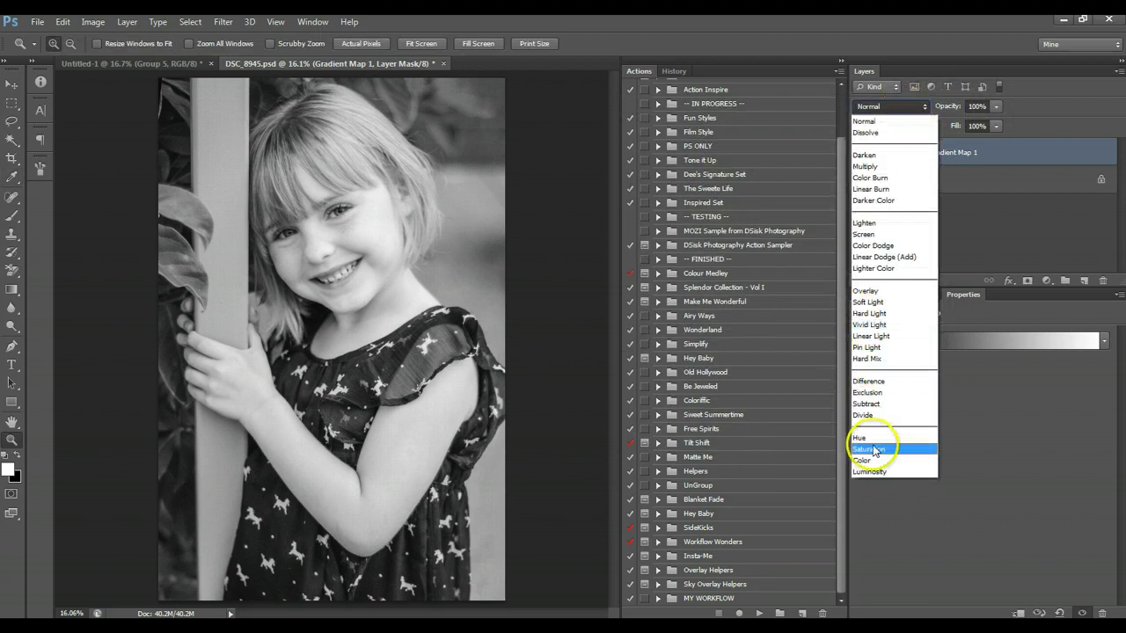
left_click(868, 393)
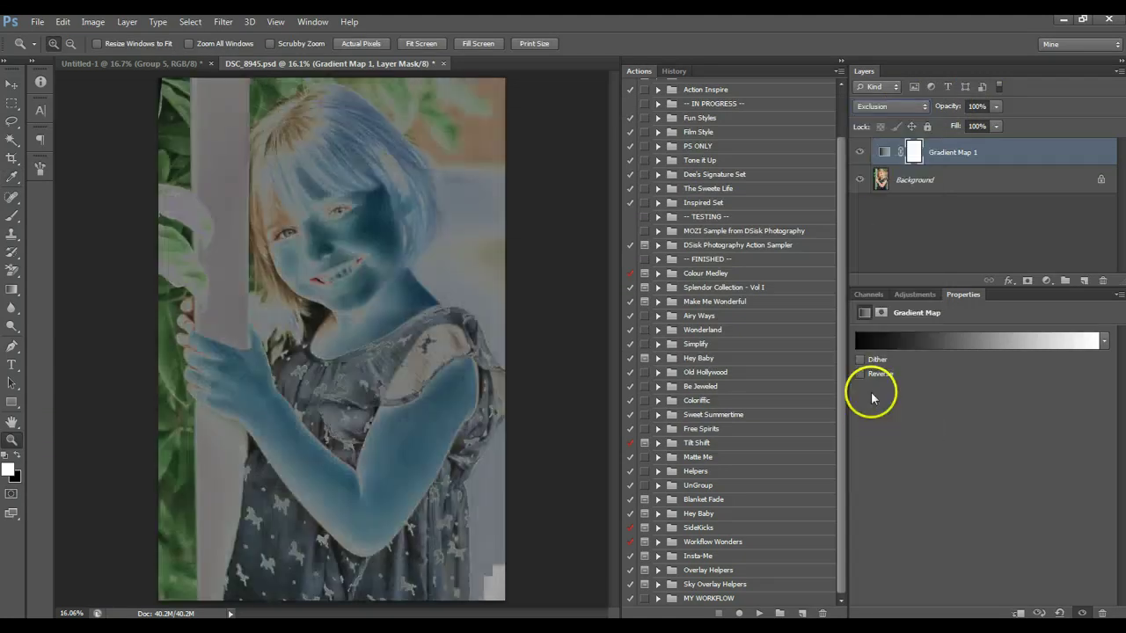
left_click(996, 106)
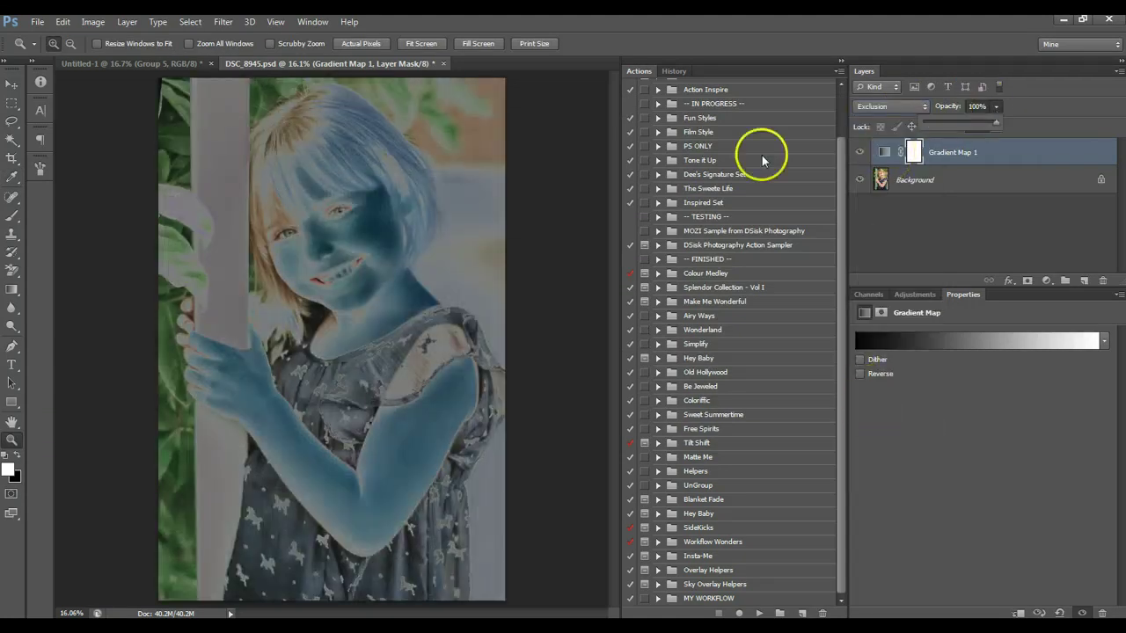
left_click(931, 122)
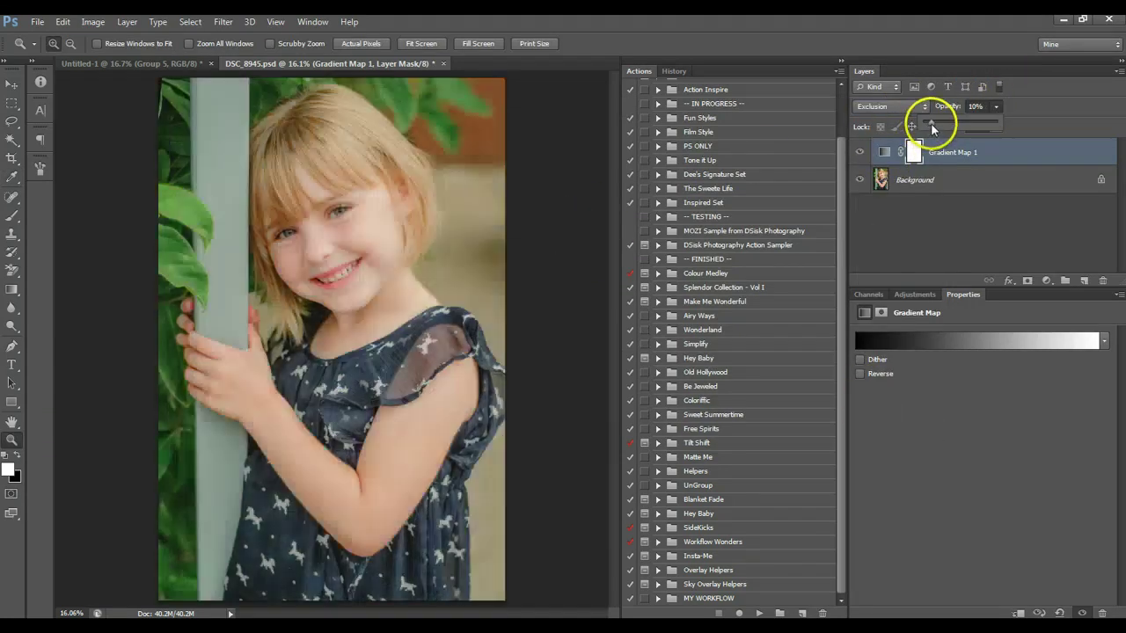
Compare the photo with and without the Gradient Map layer by toggling its visibility
left_click(860, 156)
left_click(860, 153)
left_click(860, 154)
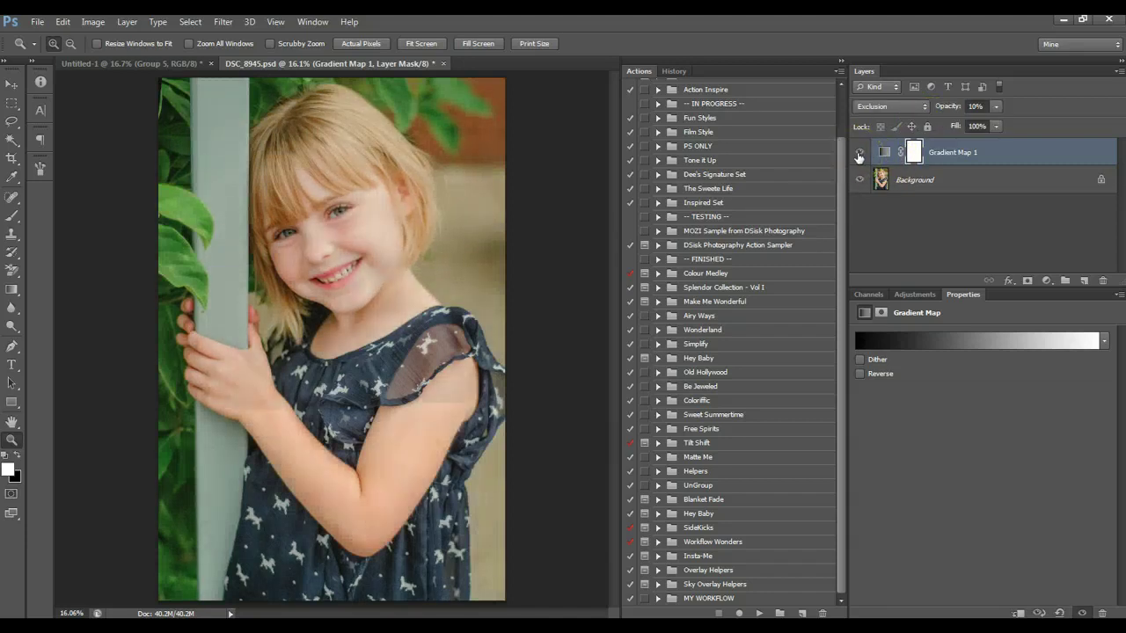
left_click(860, 154)
left_click(859, 154)
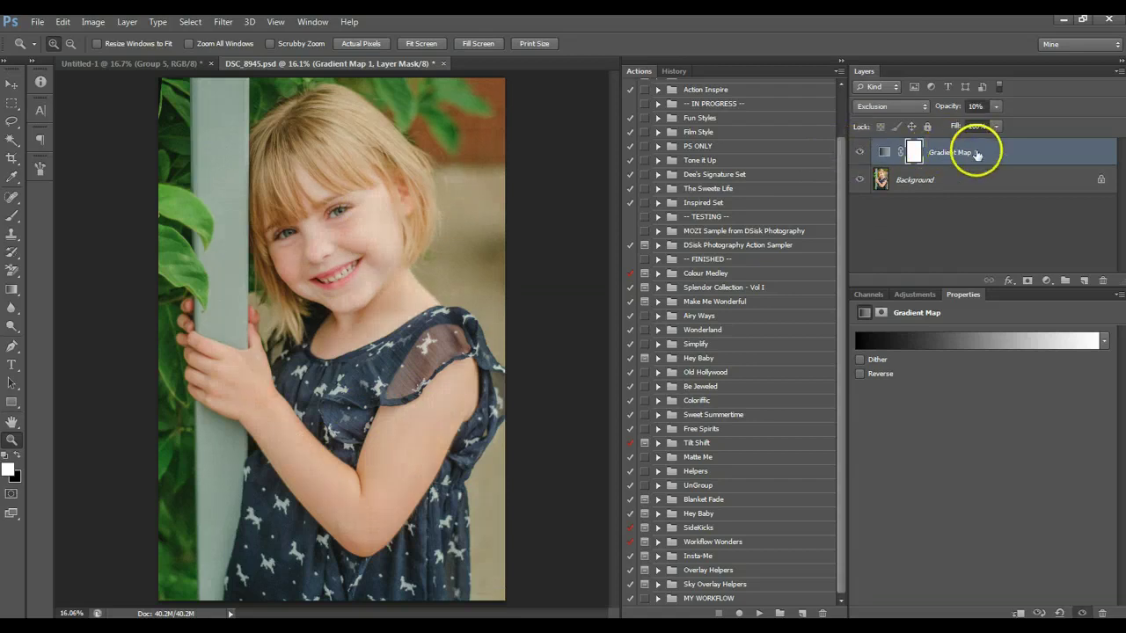
Duplicate the Gradient Map layer, reverse the copy's gradient and set the copy's opacity to 14%
left_click_drag(970, 146, 1084, 281)
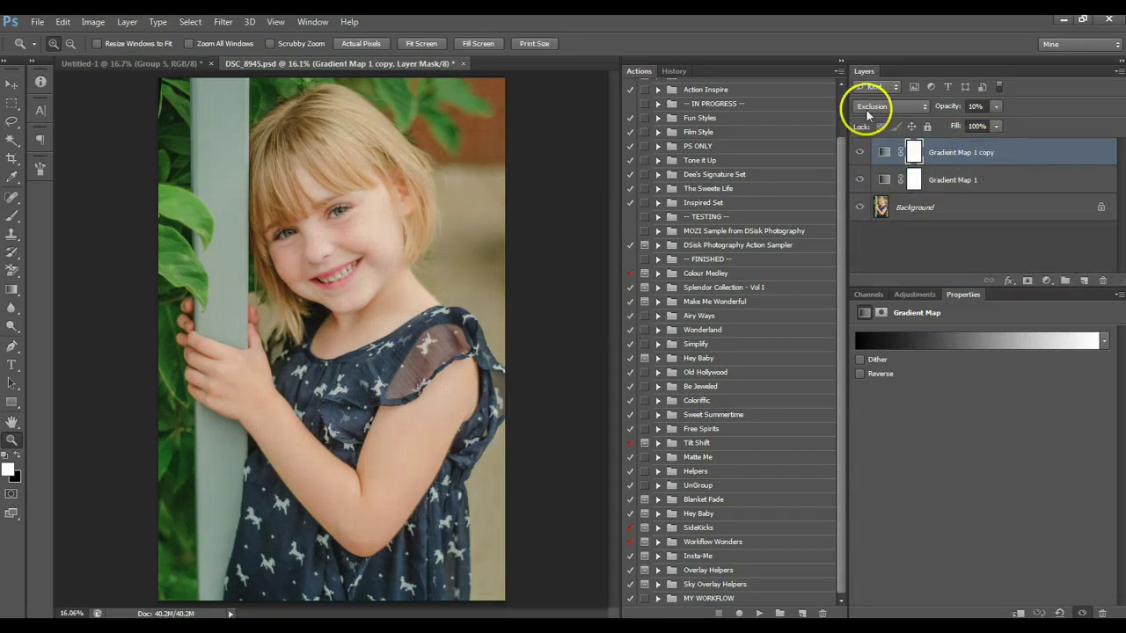
left_click(861, 374)
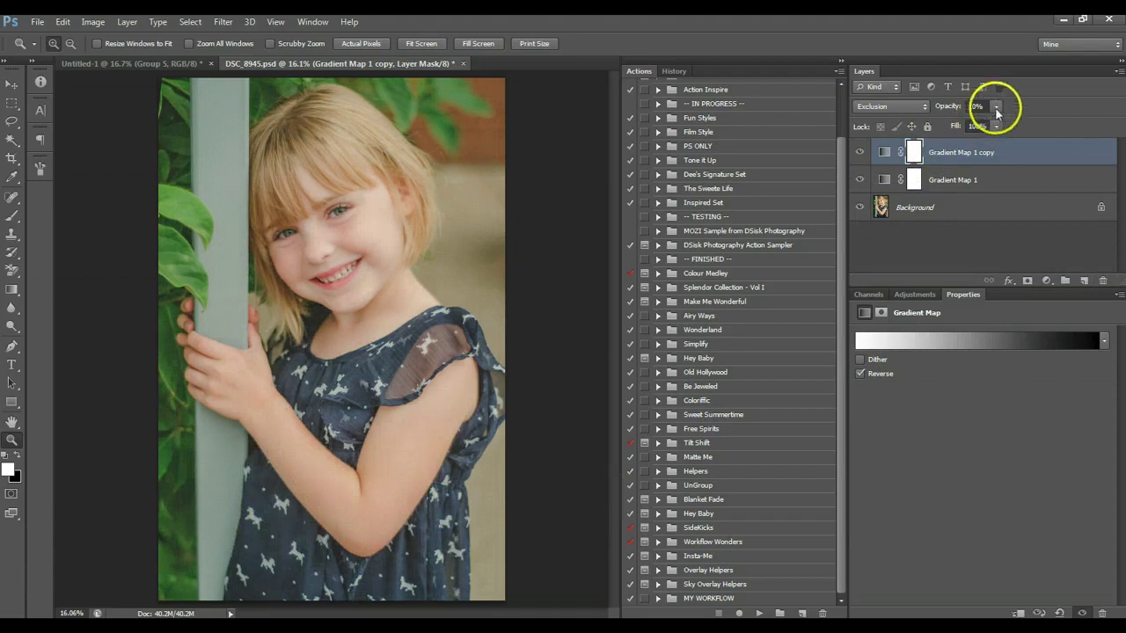
left_click_drag(996, 106, 998, 118)
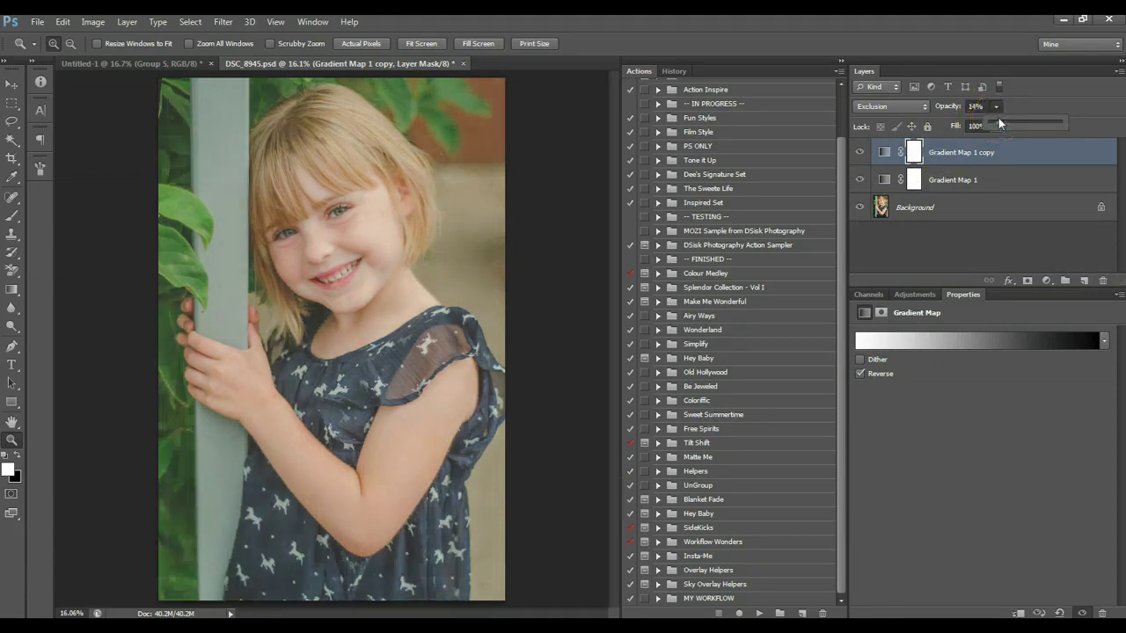
Try a Levels layer above the gradient maps with the black input at 29 and the white input at 240, and delete it
left_click(1046, 280)
left_click(1046, 280)
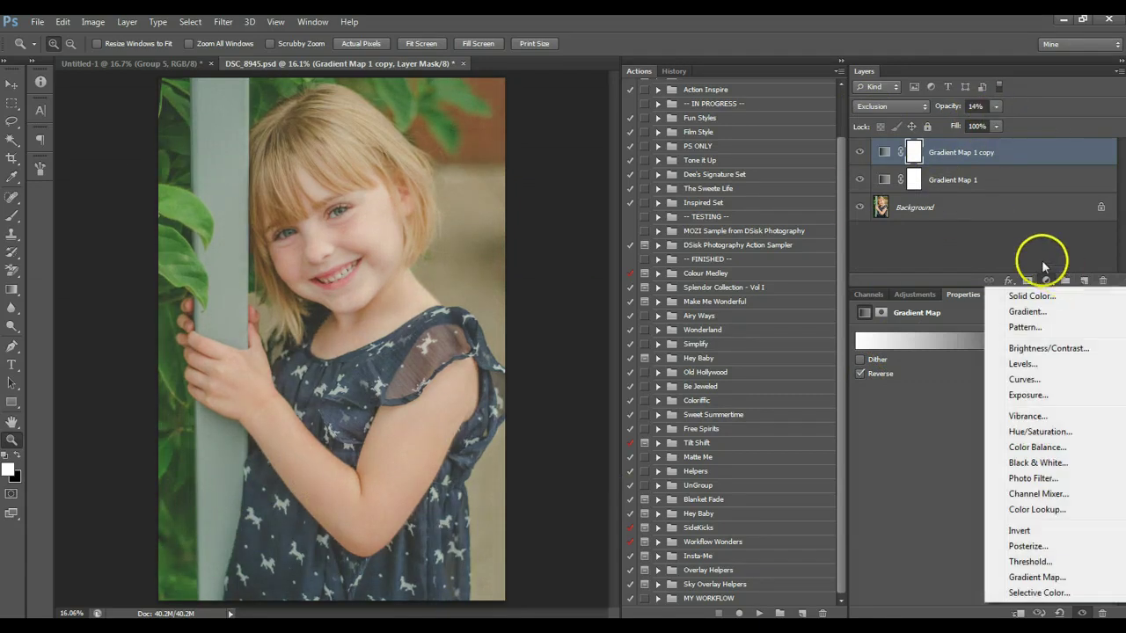
left_click(1026, 364)
mouse_move(903, 439)
left_mouse_down()
mouse_move(934, 444)
mouse_move(916, 439)
left_mouse_up()
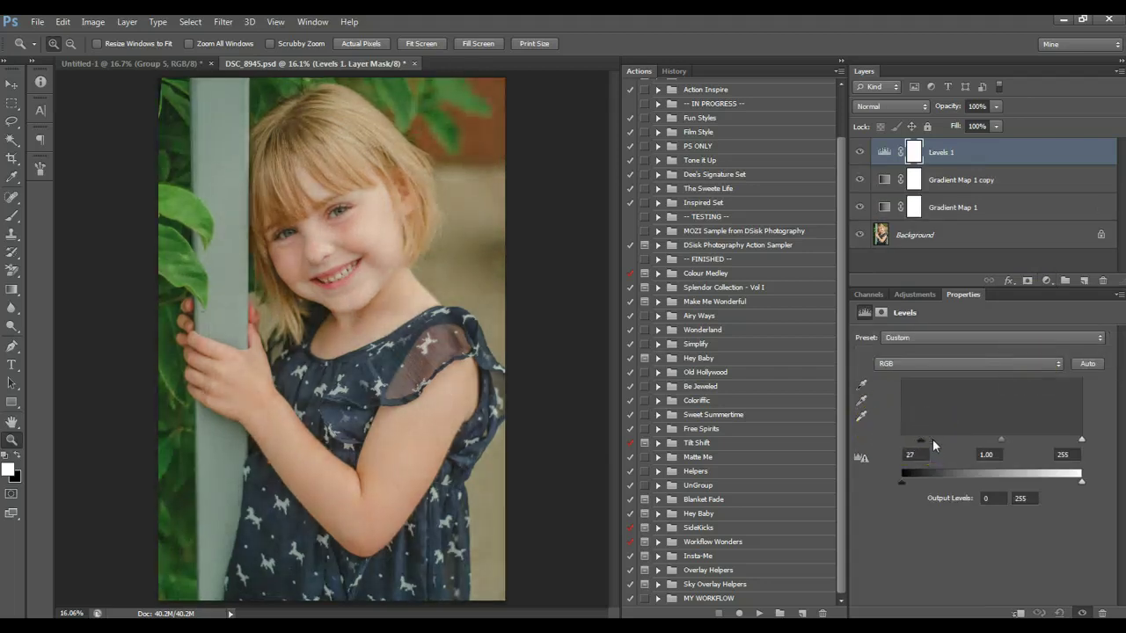
mouse_move(1082, 439)
left_mouse_down()
mouse_move(1026, 440)
mouse_move(1074, 446)
left_mouse_up()
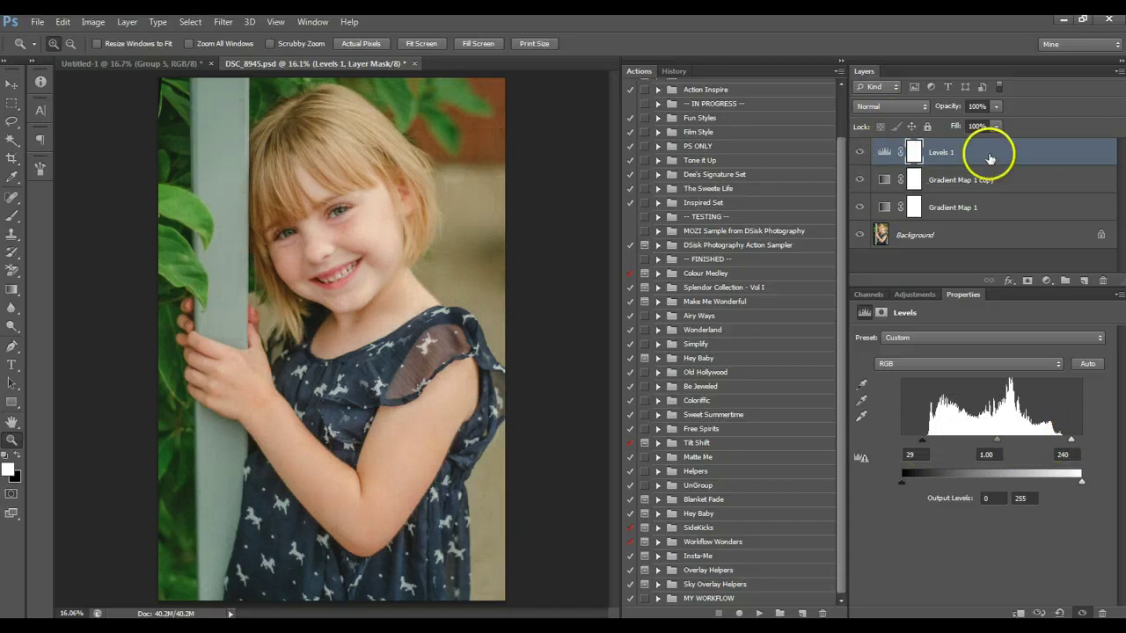
left_click_drag(989, 158, 1103, 280)
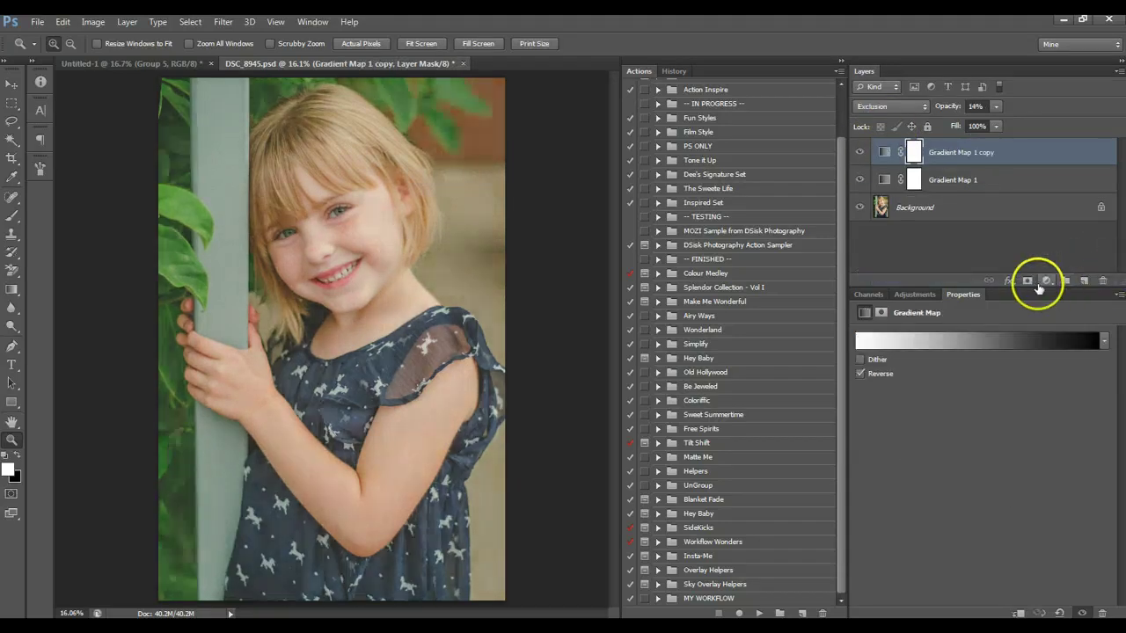
Add a Brightness/Contrast adjustment layer above the two gradient maps and set its contrast to 58
left_click(1046, 281)
left_click(1057, 352)
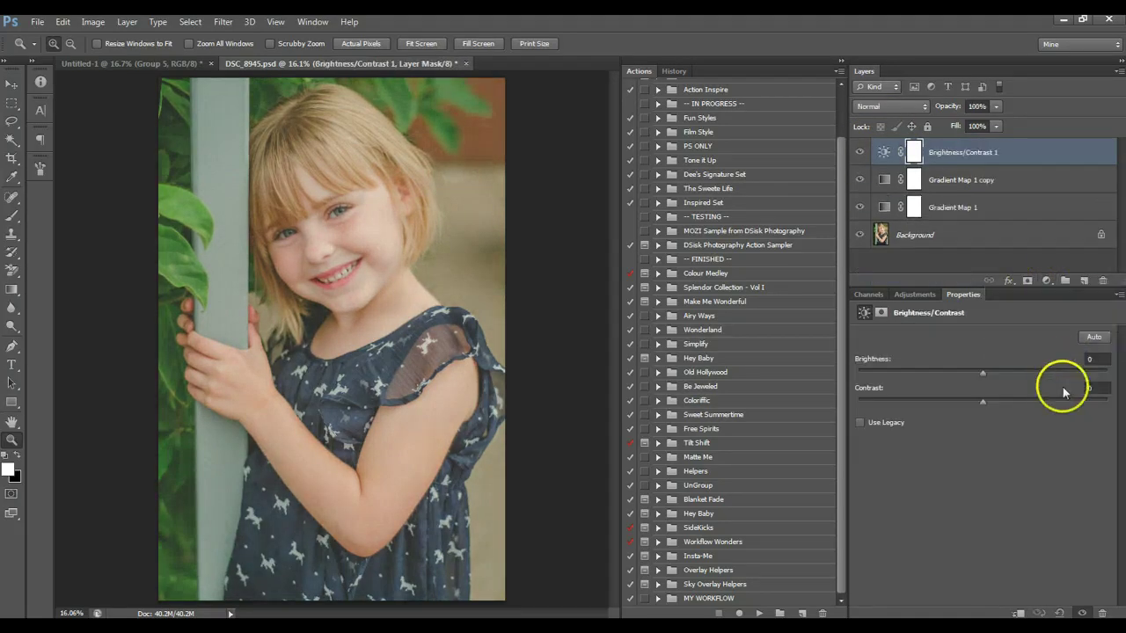
left_click(1046, 401)
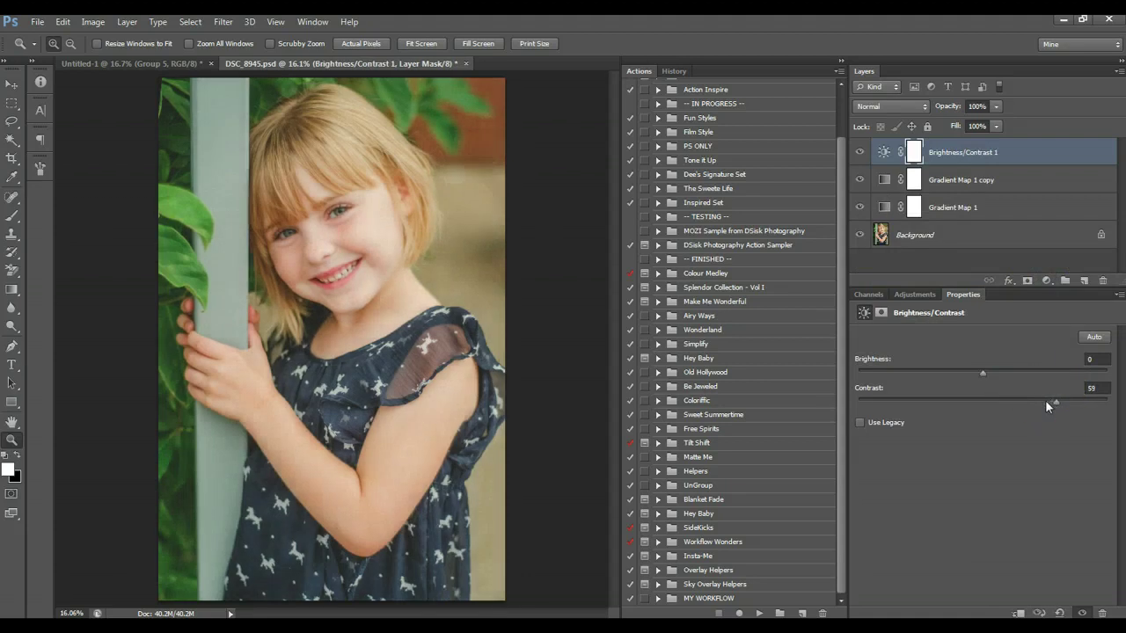
left_click_drag(1055, 402, 1055, 402)
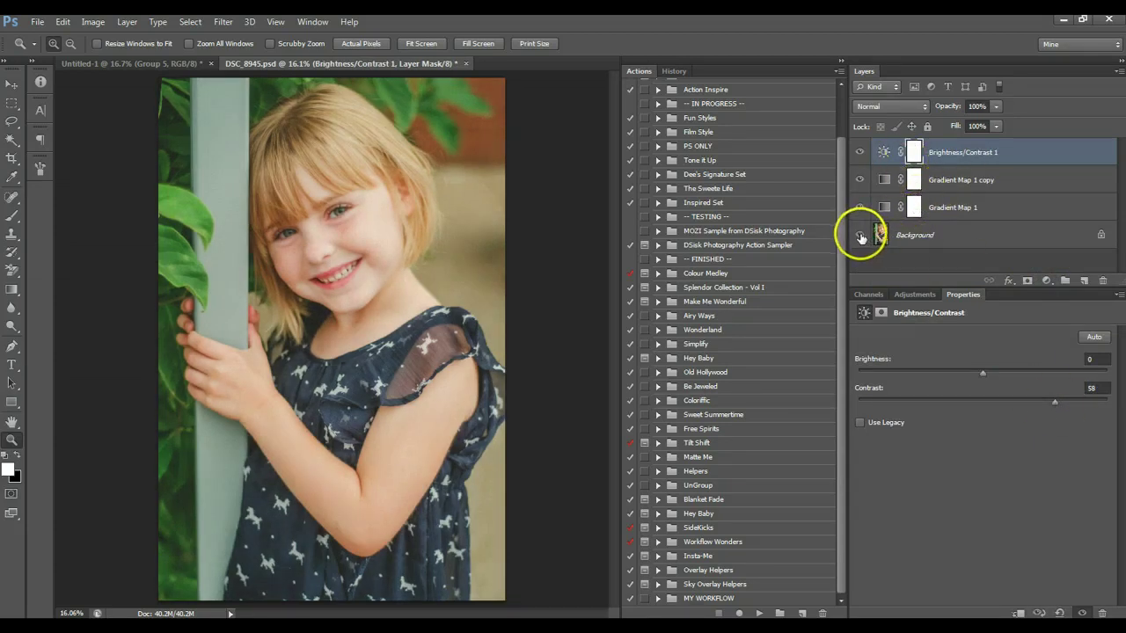
Compare the result with the Background alone, and delete the Brightness/Contrast layer and both Gradient Map layers together
left_click(860, 235, "alt")
left_click(860, 235, "alt")
left_click(942, 210)
left_click(952, 156, "shift")
left_click_drag(980, 181, 1104, 282)
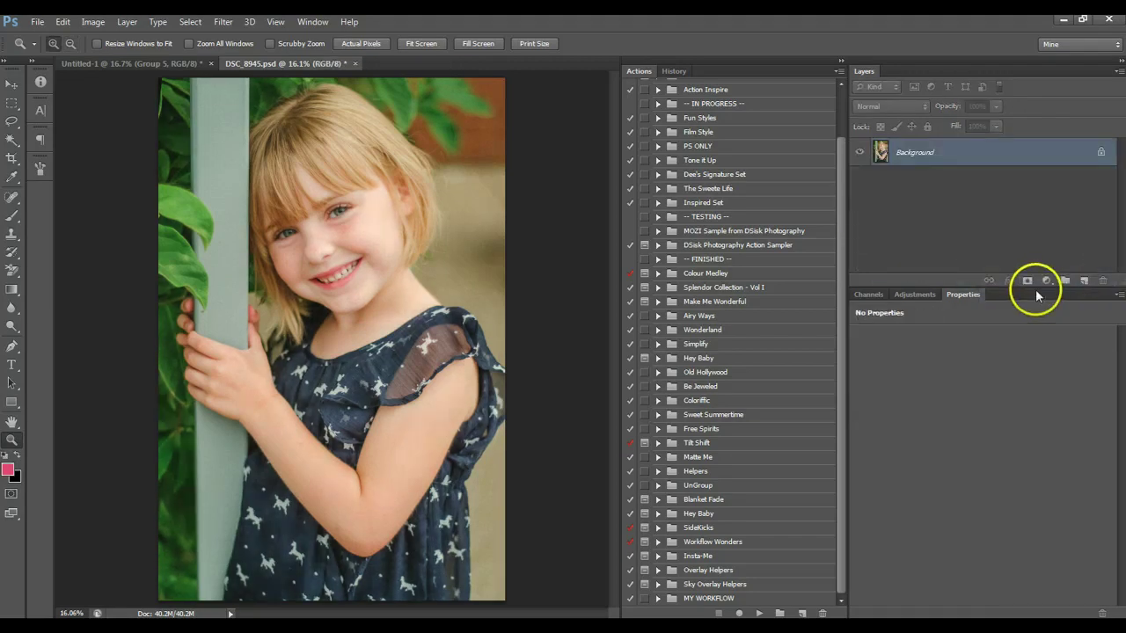
Add a Curves adjustment layer and shape a matte curve with raised blacks, a midtone point at input 104 and output 109, and lowered highlights
left_click(1047, 282)
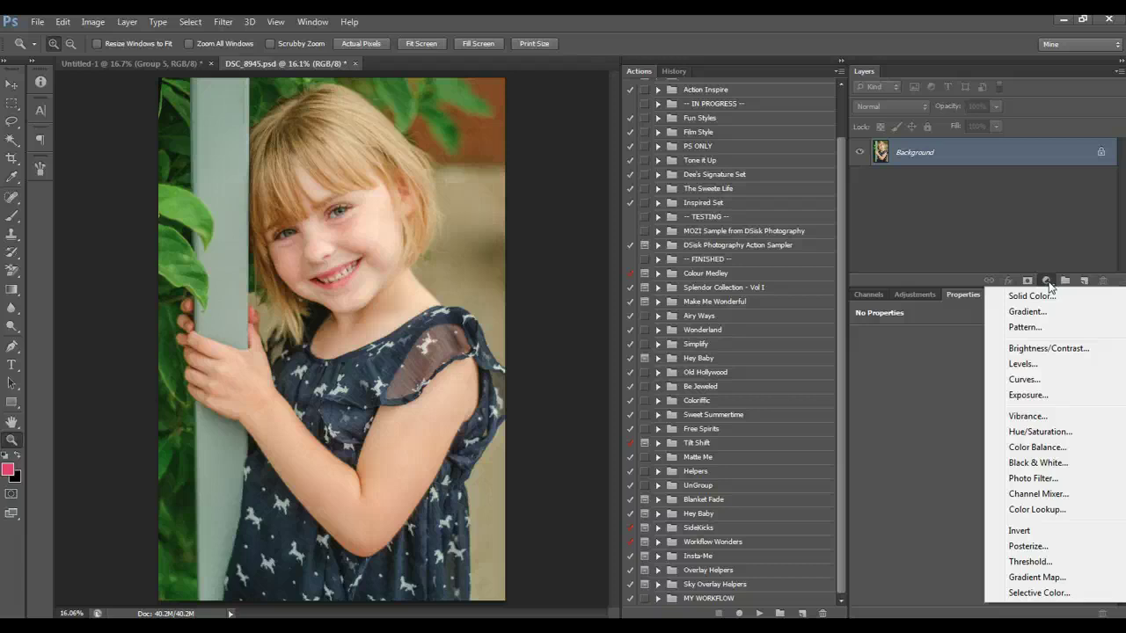
left_click(1020, 380)
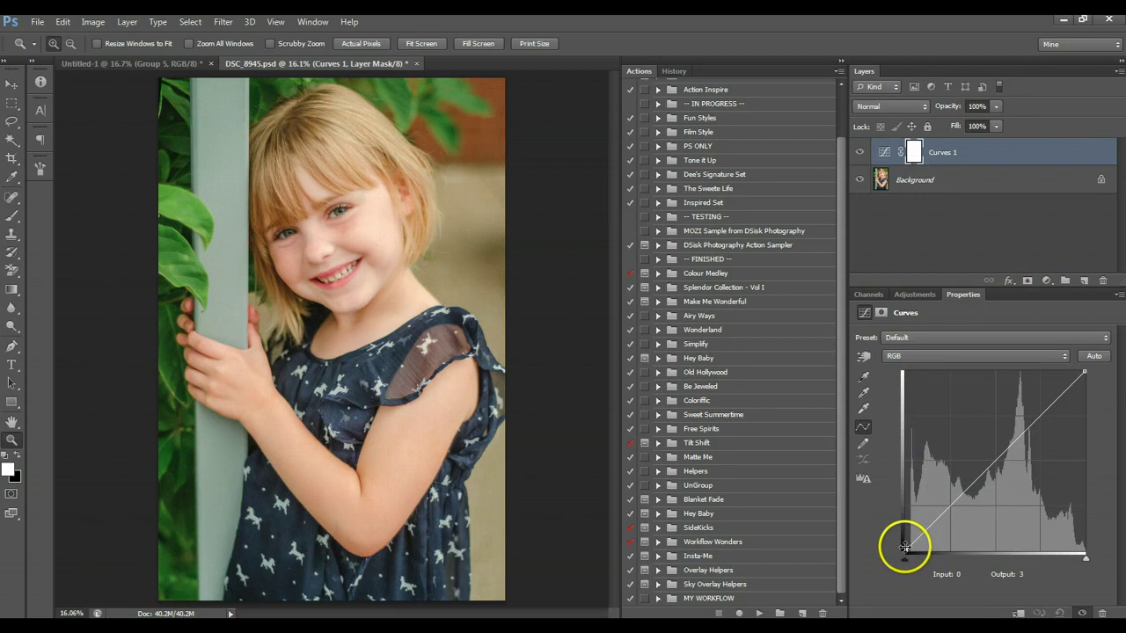
left_click_drag(906, 549, 906, 506)
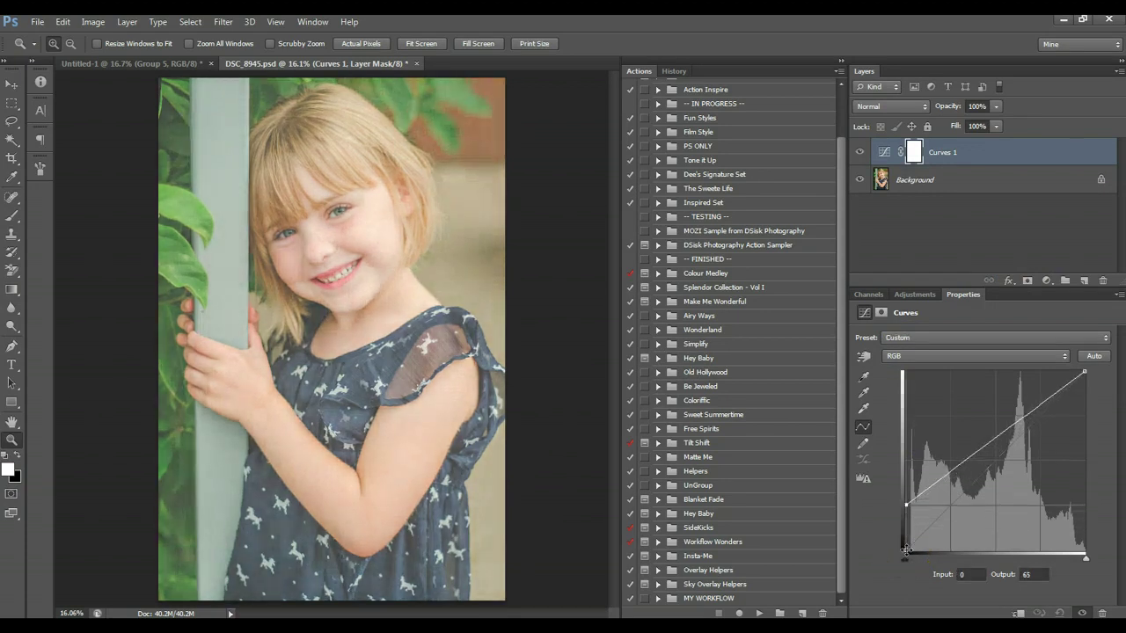
left_click_drag(906, 505, 979, 474)
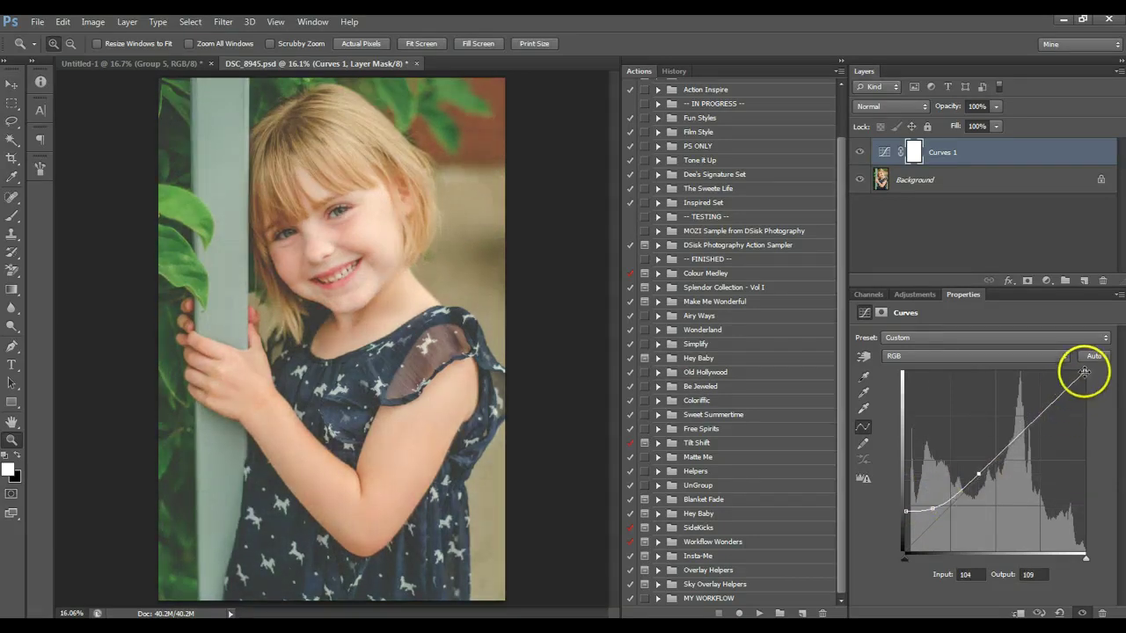
mouse_move(1086, 370)
left_mouse_down()
mouse_move(1084, 392)
mouse_move(1053, 401)
left_mouse_up()
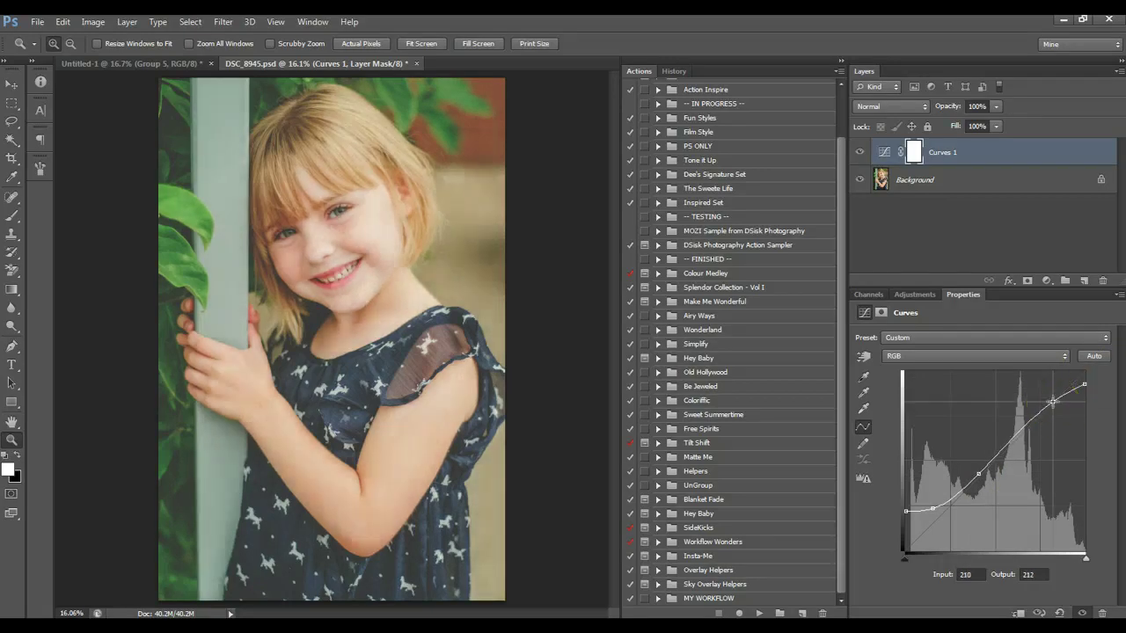
Compare the photo with and without the Curves layer, try the layer's opacity at 50%, and restore it to 100%
left_click(861, 152)
left_click(860, 152)
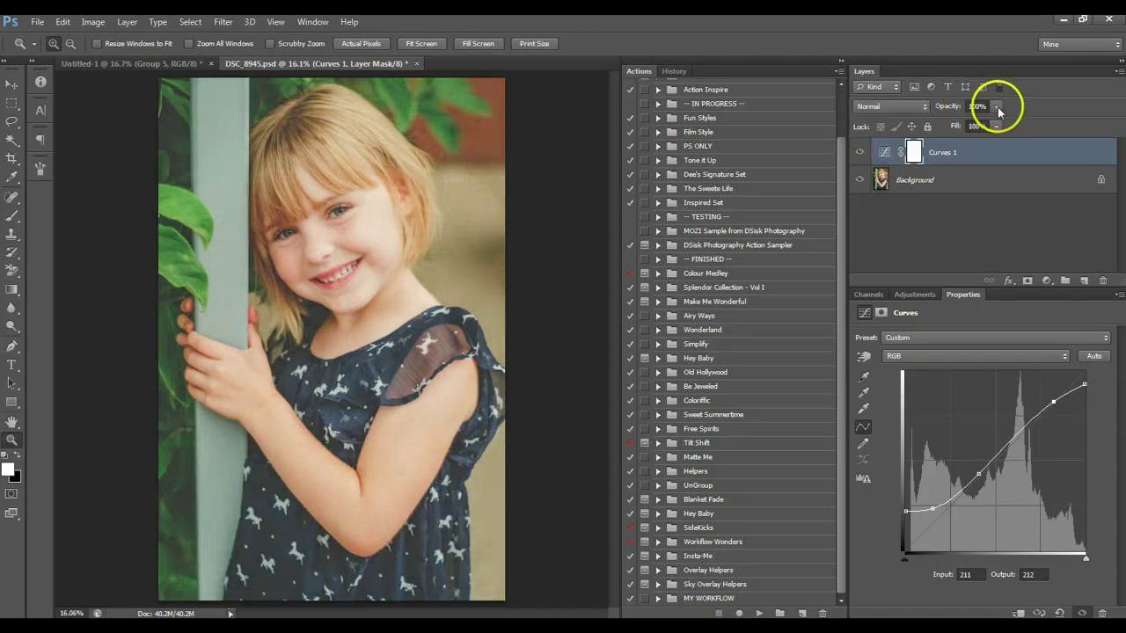
left_click_drag(996, 106, 973, 128)
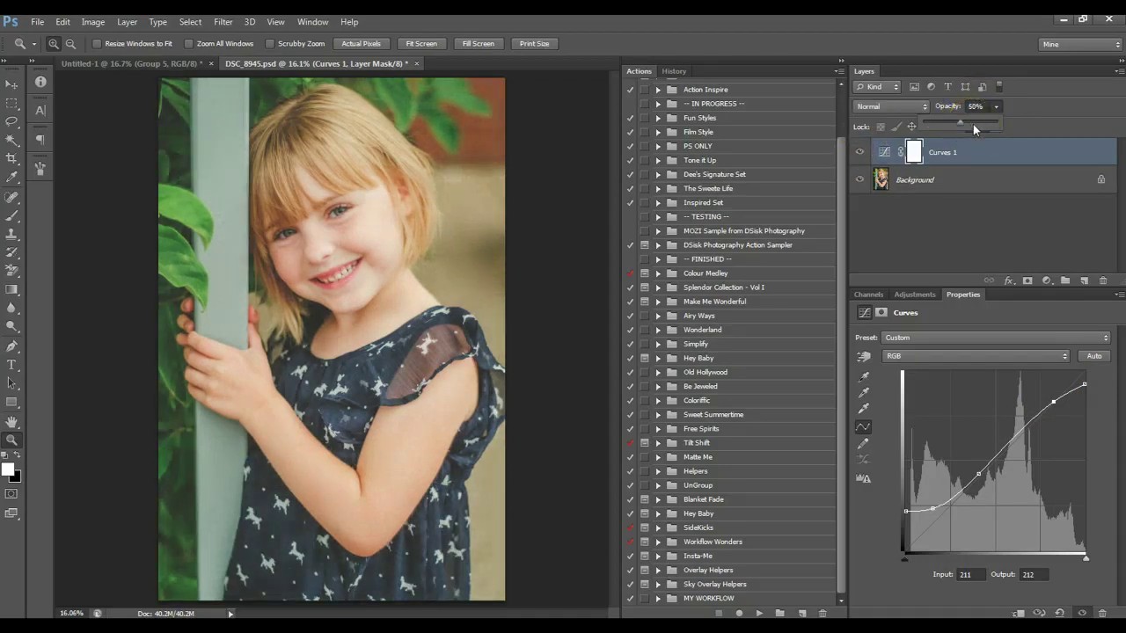
type("100")
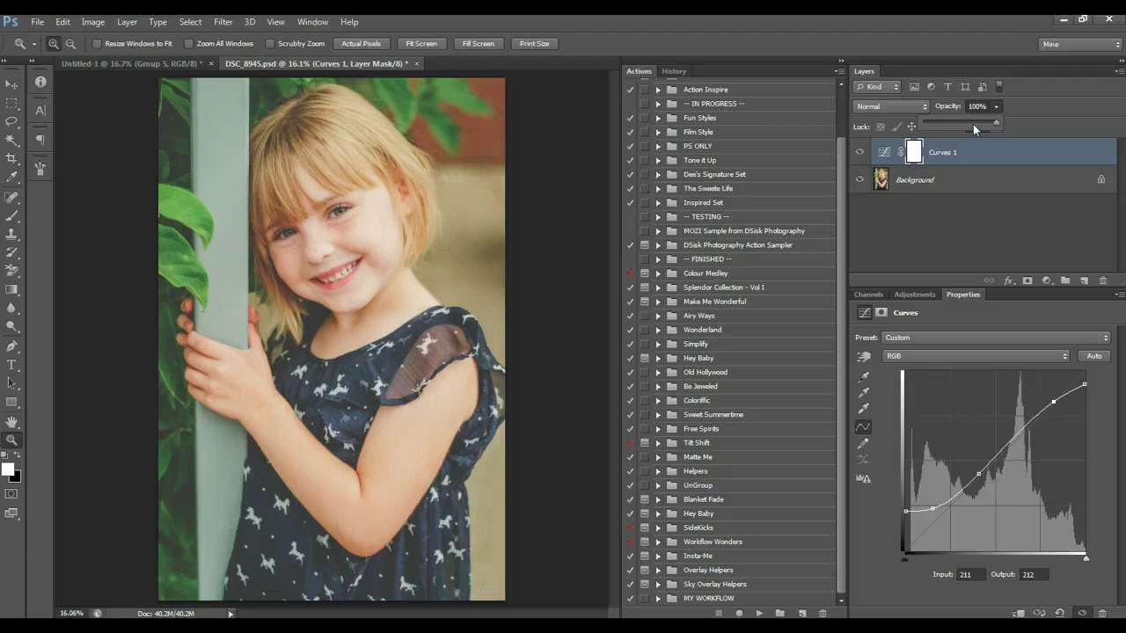
Try the curve's black point at output 91, lower it to 52 with a smoother shadow bend, and delete the Curves layer
left_click_drag(906, 512, 906, 486)
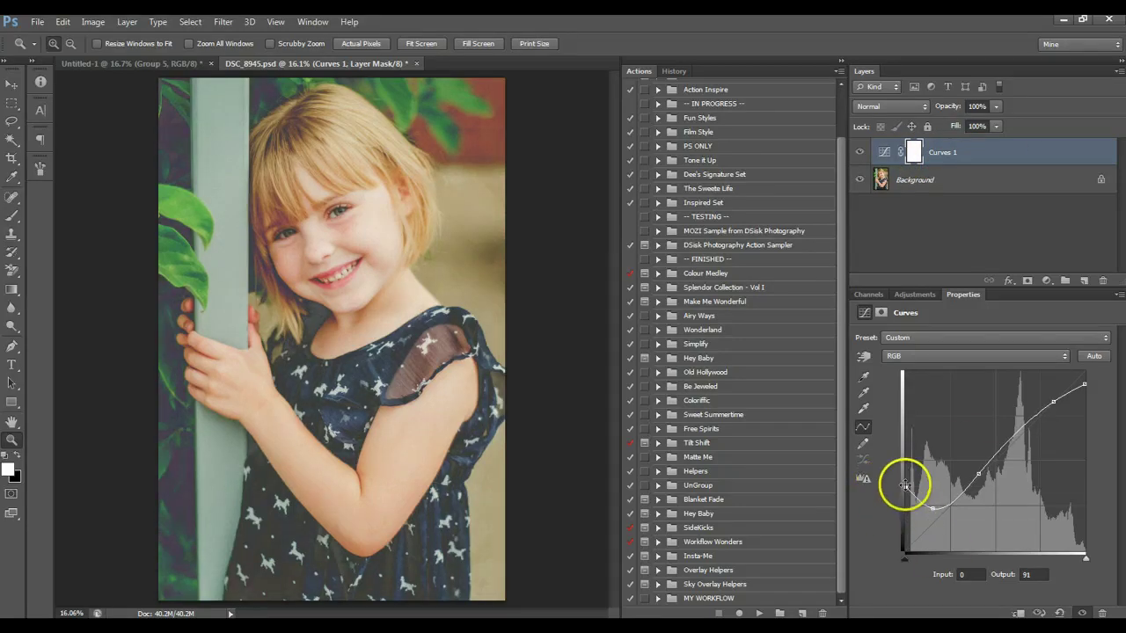
left_click_drag(907, 486, 927, 499)
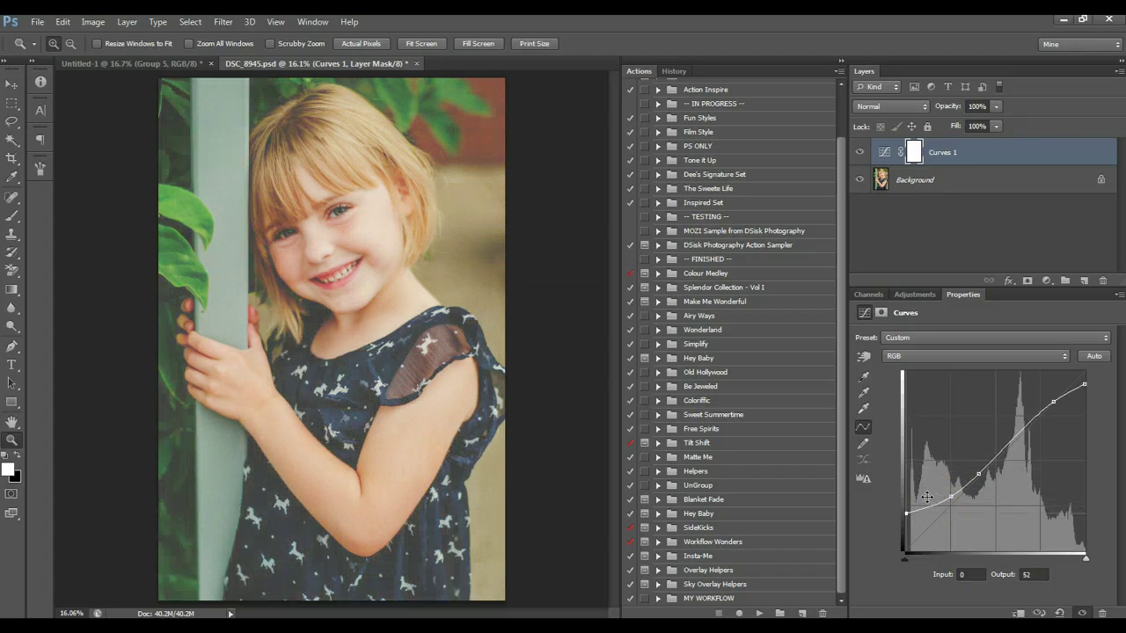
left_click_drag(980, 150, 1102, 279)
left_click(1045, 279)
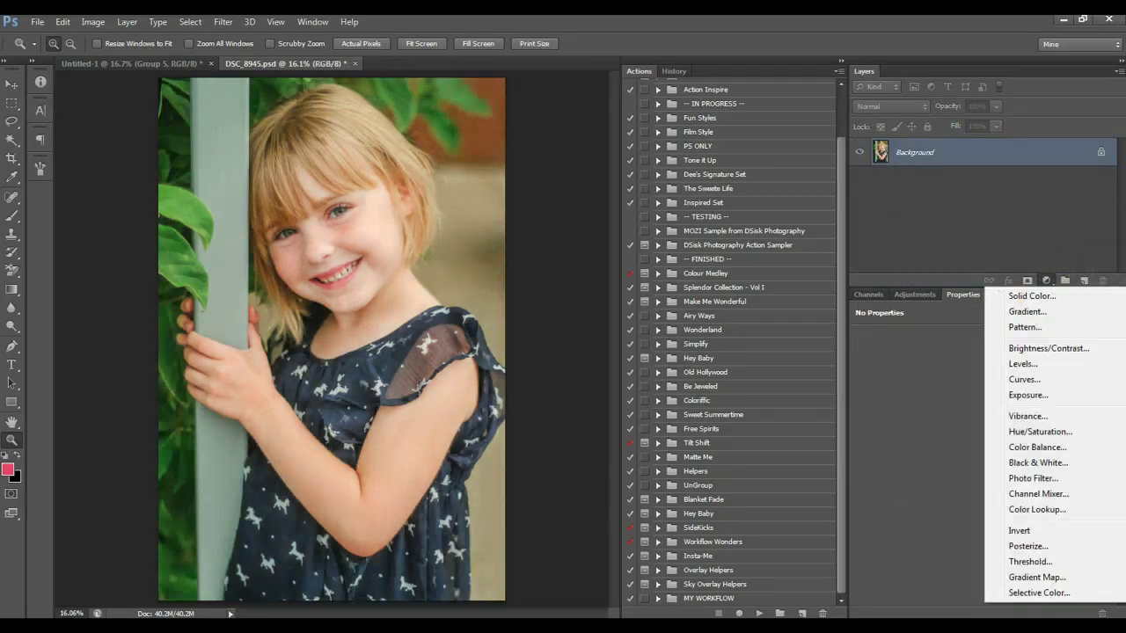
key("Escape")
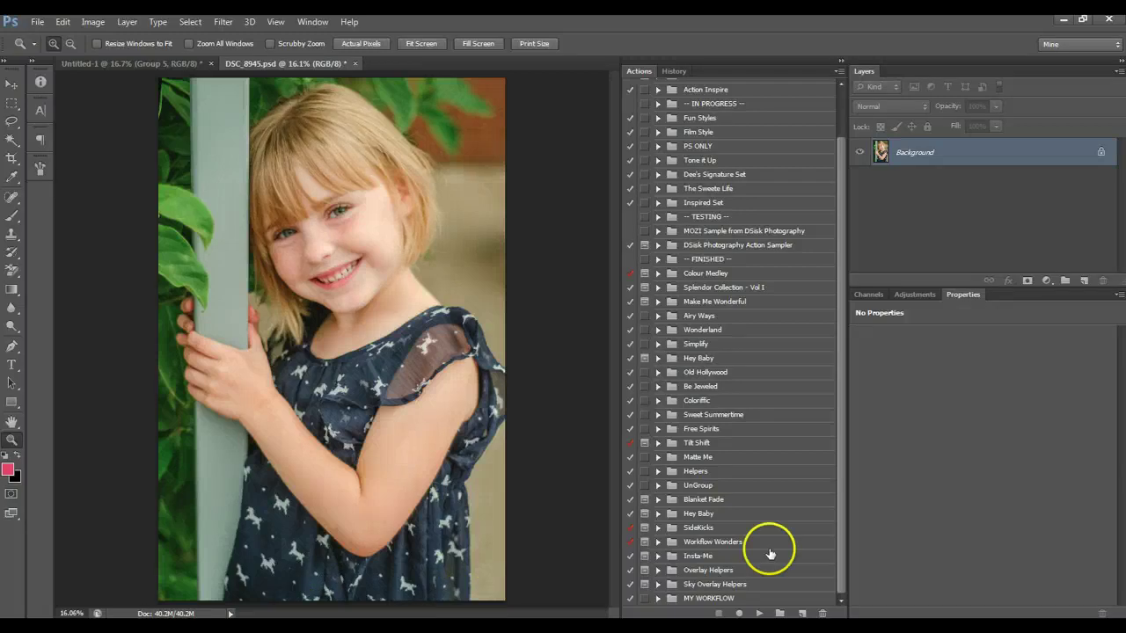
Add an Exposure adjustment layer, set its offset to +0.0455 and try gamma correction values of 0.75 and 1.29
left_click(1045, 280)
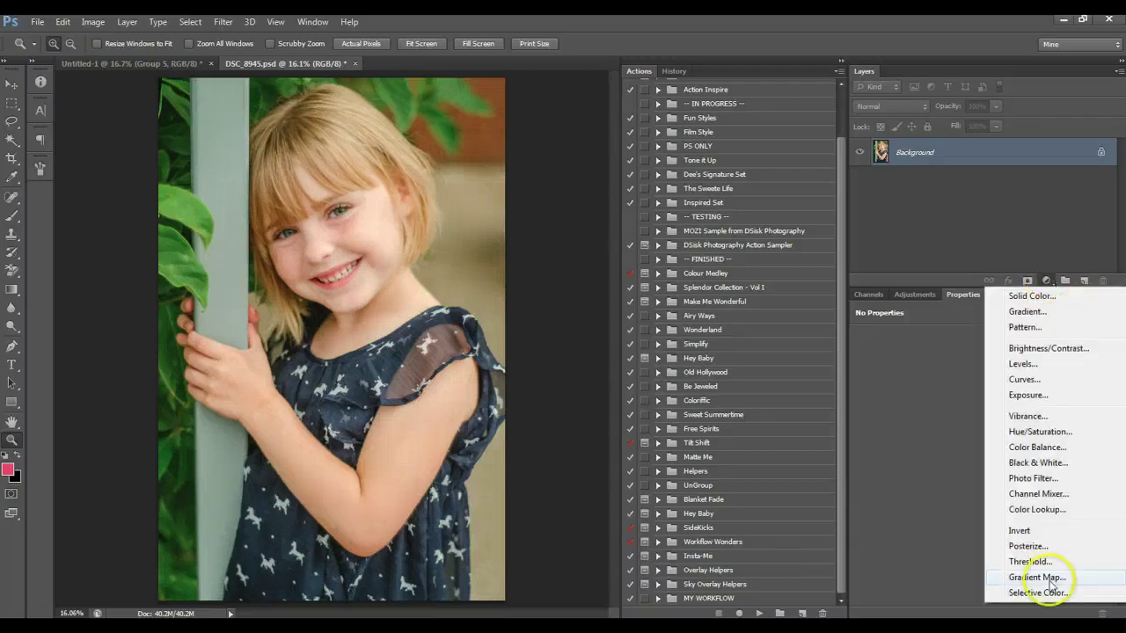
left_click(1051, 394)
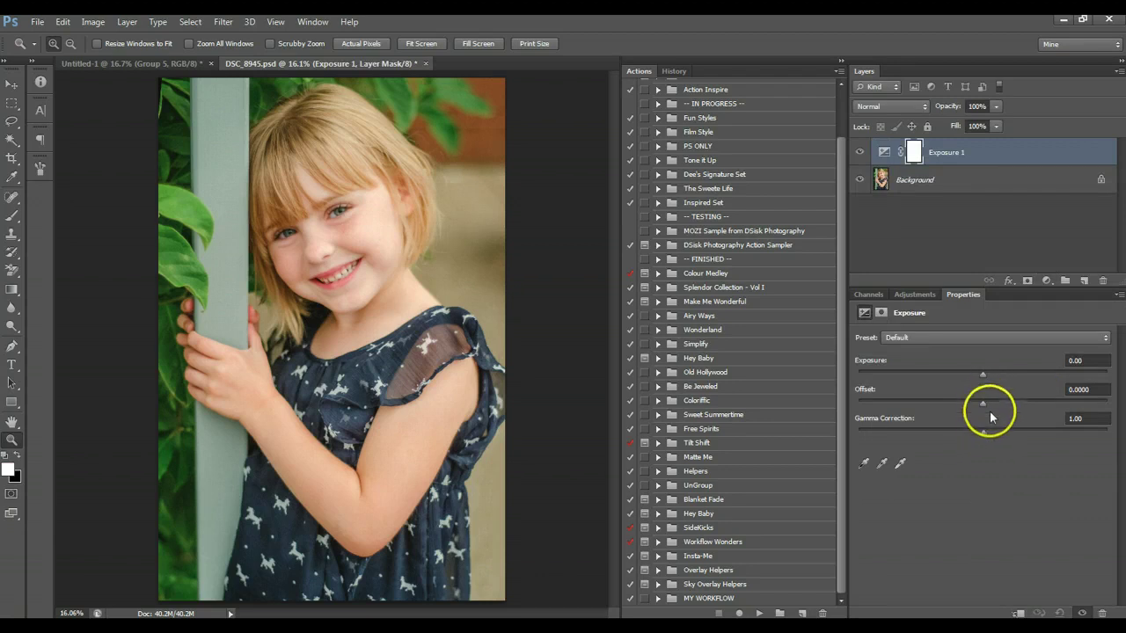
left_click_drag(989, 406, 998, 404)
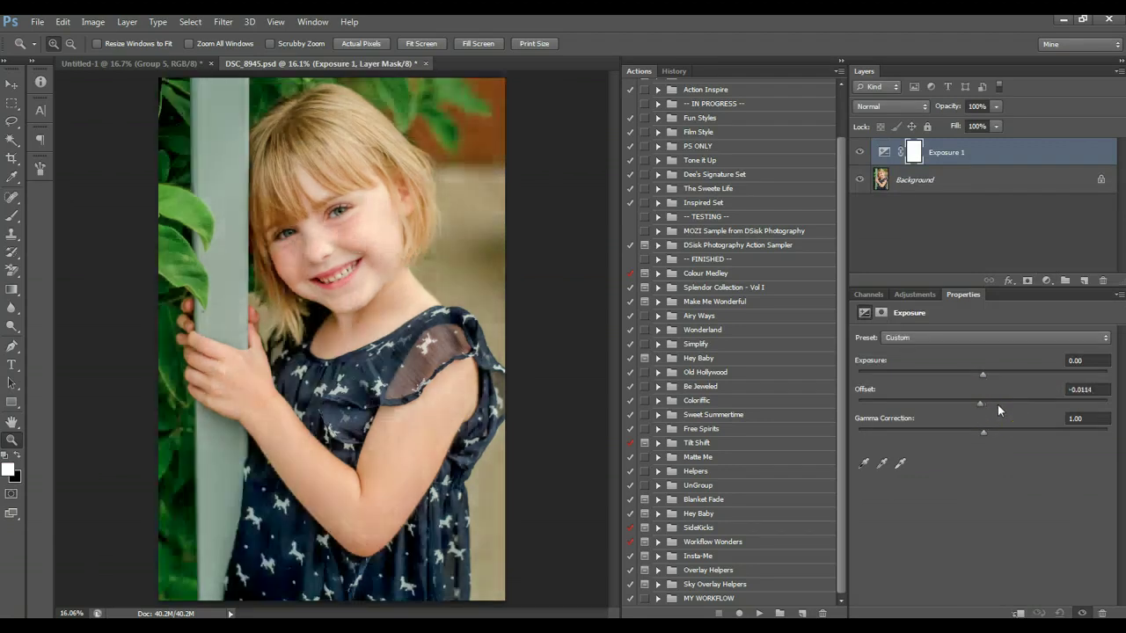
left_click(1006, 432)
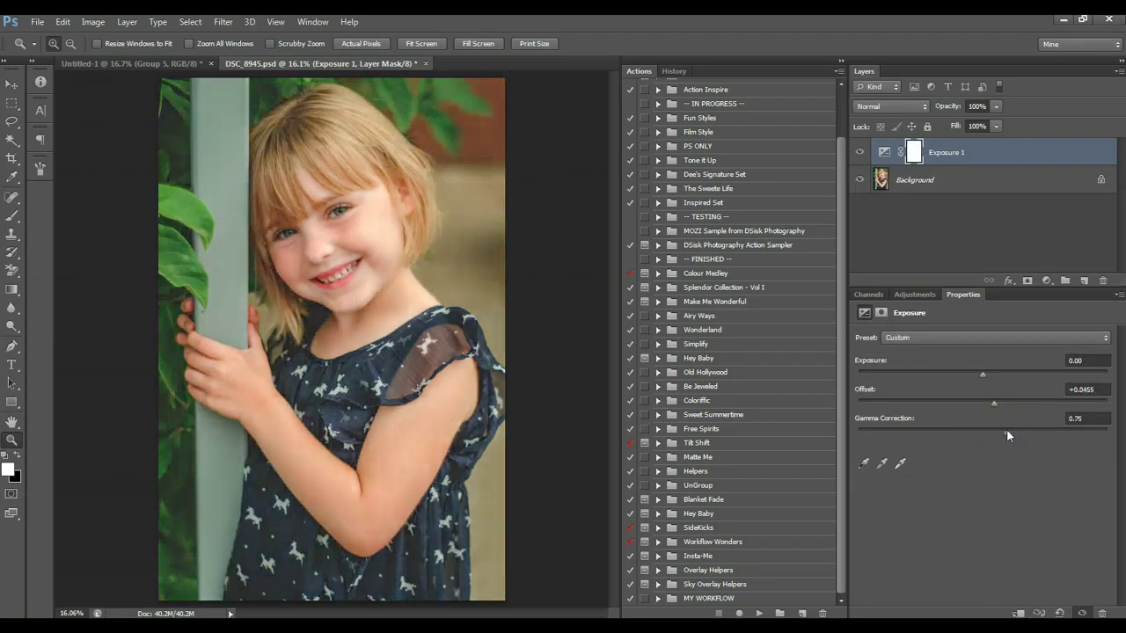
left_click_drag(994, 432, 961, 432)
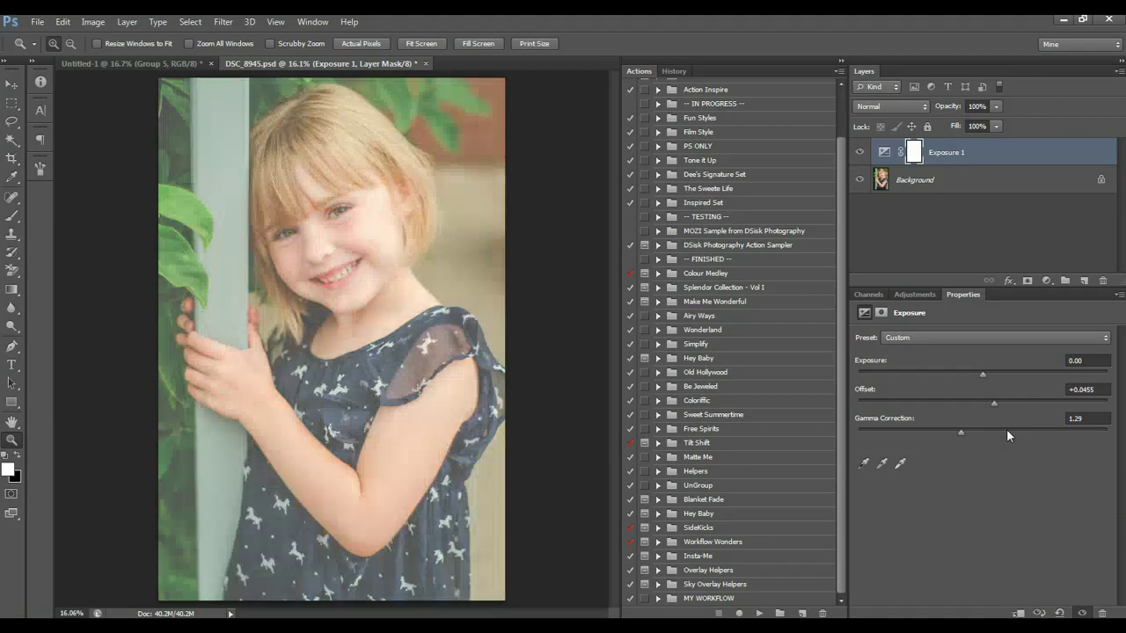
Set the Exposure layer's offset to +0.0540, gamma correction to 0.80 and exposure to -0.15
left_click(994, 405)
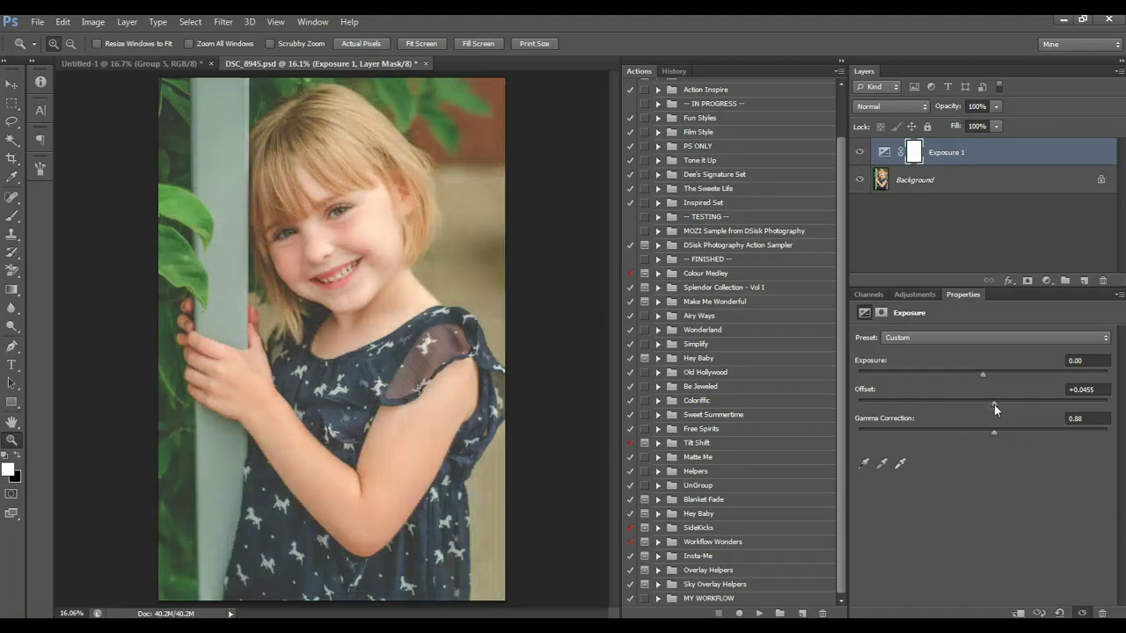
left_click_drag(995, 405, 996, 403)
left_click(993, 433)
left_click(973, 375)
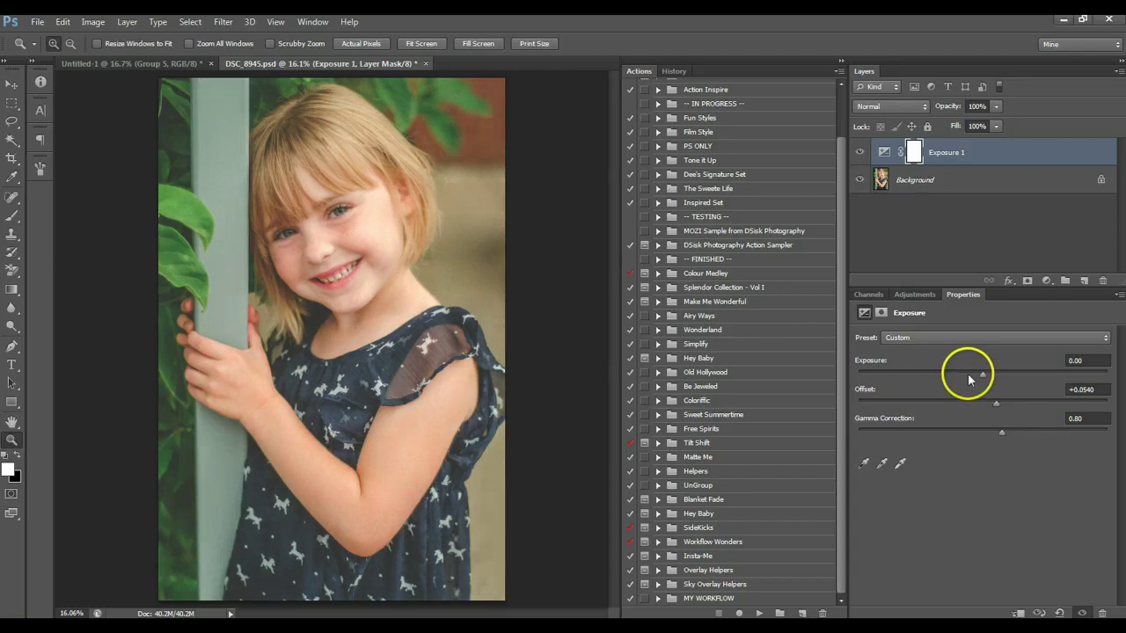
left_click_drag(968, 378, 980, 379)
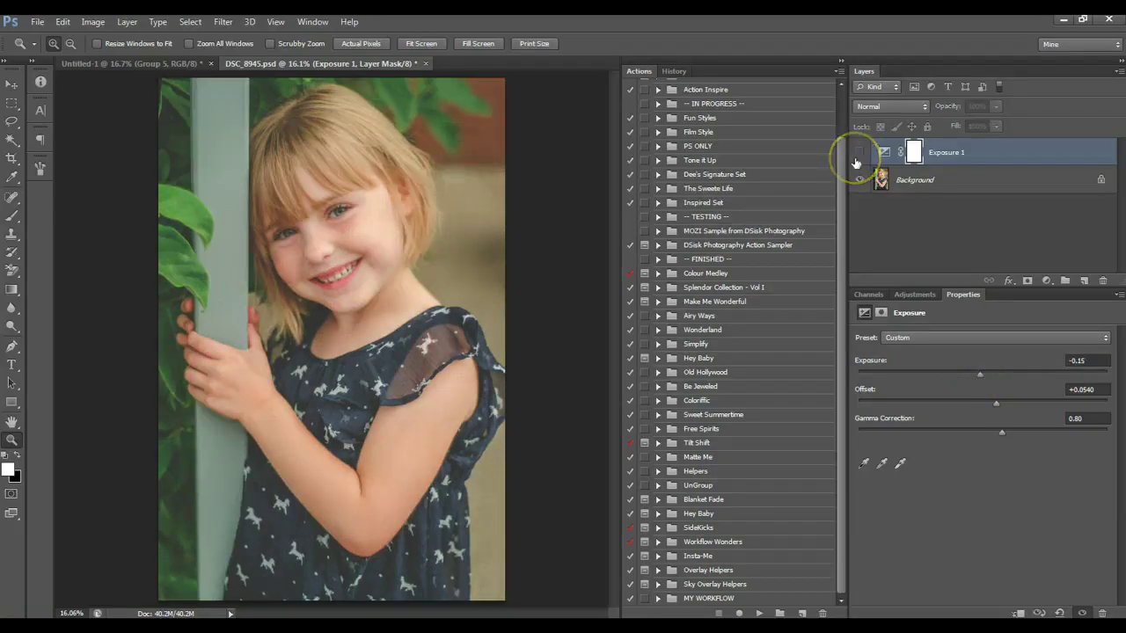
Compare the photo with and without the Exposure layer, and reduce the layer's opacity to 86%
left_click(857, 155)
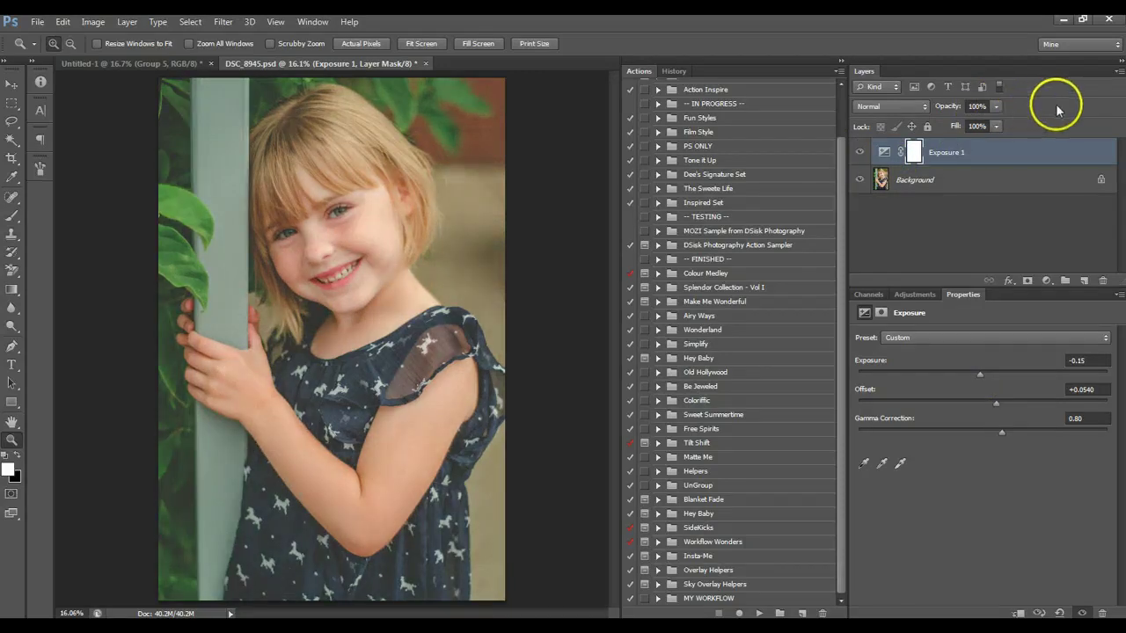
left_click(996, 106)
mouse_move(998, 126)
left_mouse_down()
mouse_move(973, 126)
mouse_move(986, 126)
left_mouse_up()
Add a Brightness/Contrast adjustment layer with contrast 35 and place it below the Exposure layer
left_click(1045, 280)
left_click(1045, 280)
left_click(1049, 349)
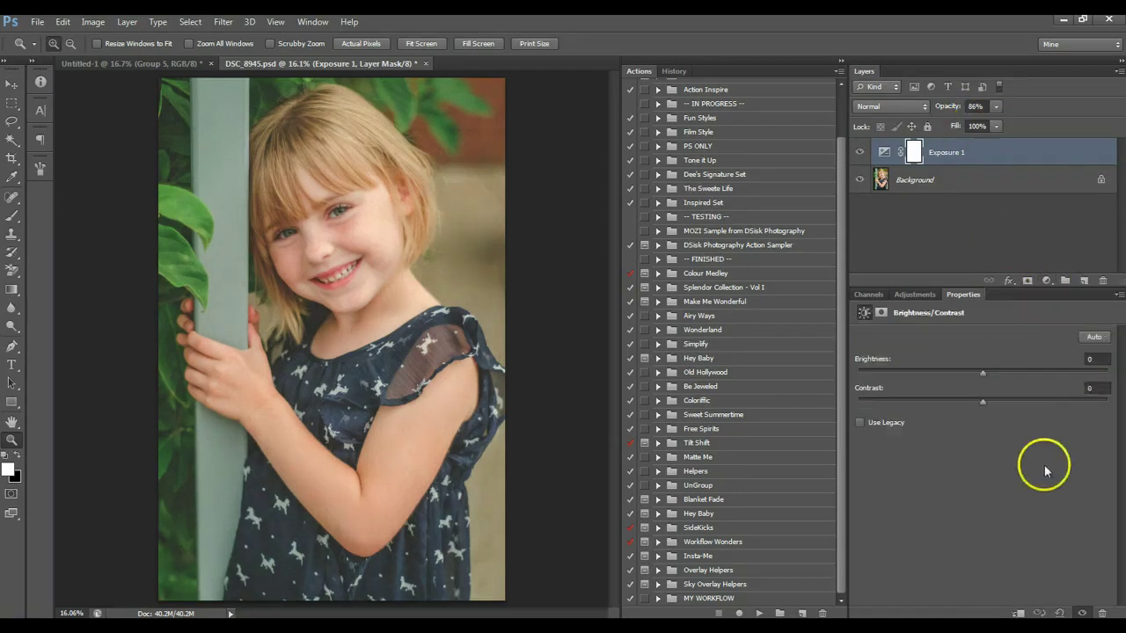
left_click_drag(1021, 398, 1027, 401)
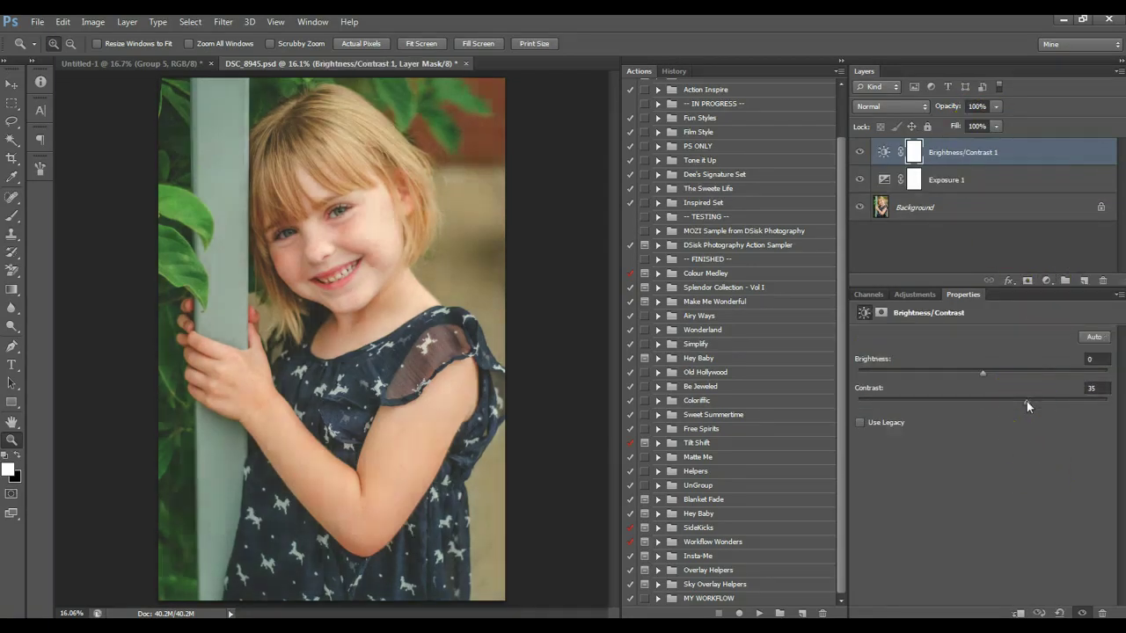
left_click_drag(958, 151, 956, 181)
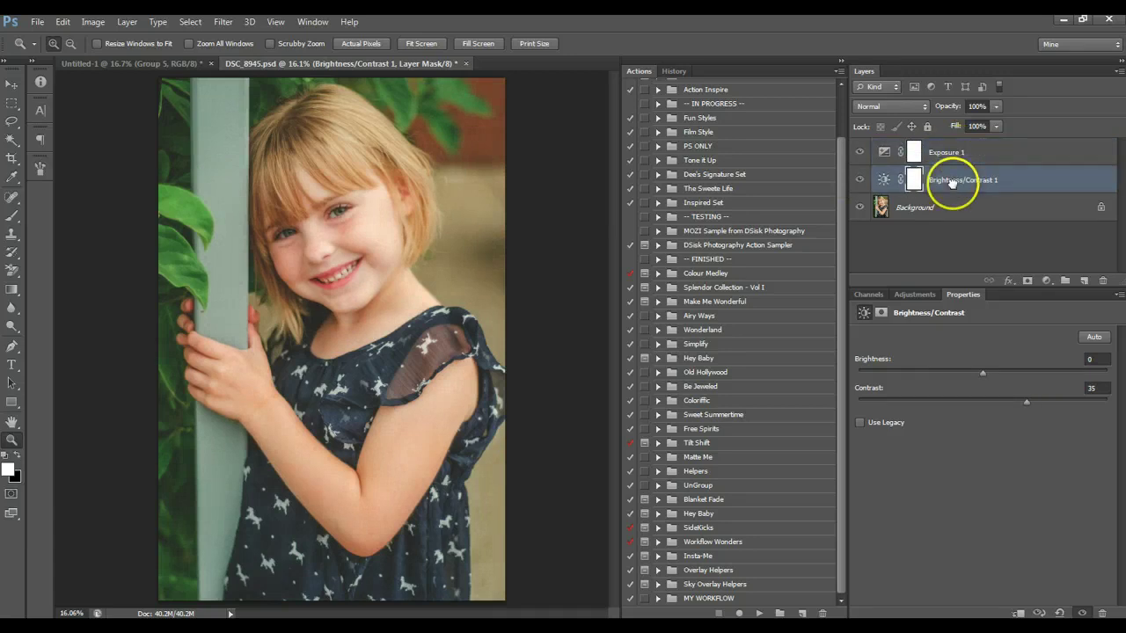
Compare the result with the Background alone, and delete the Exposure and Brightness/Contrast layers together
left_click(912, 207)
left_click(267, 258)
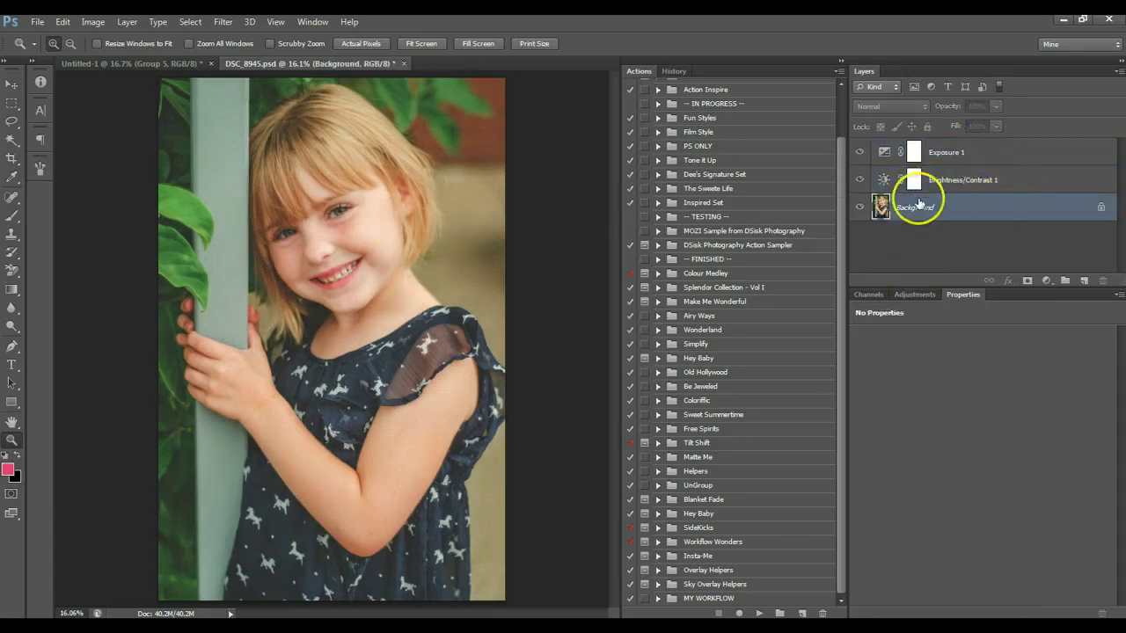
left_click(859, 208, "alt")
left_click(860, 208, "alt")
left_click(955, 179)
left_click(956, 151)
left_click(968, 182, "shift")
left_click_drag(970, 183, 1102, 279)
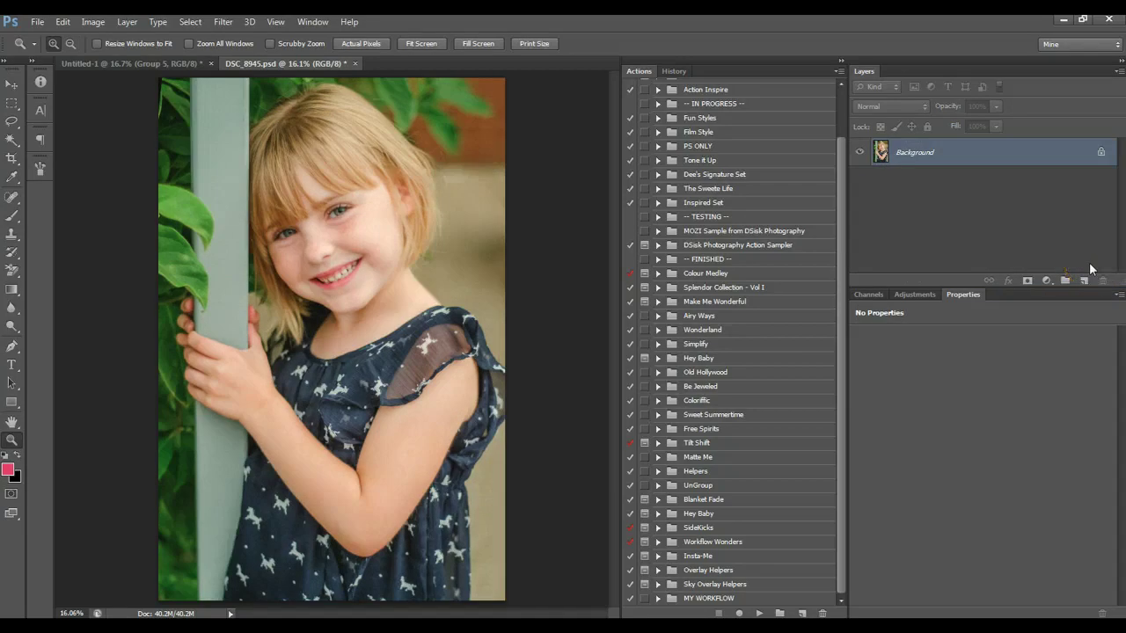
left_click(1057, 240)
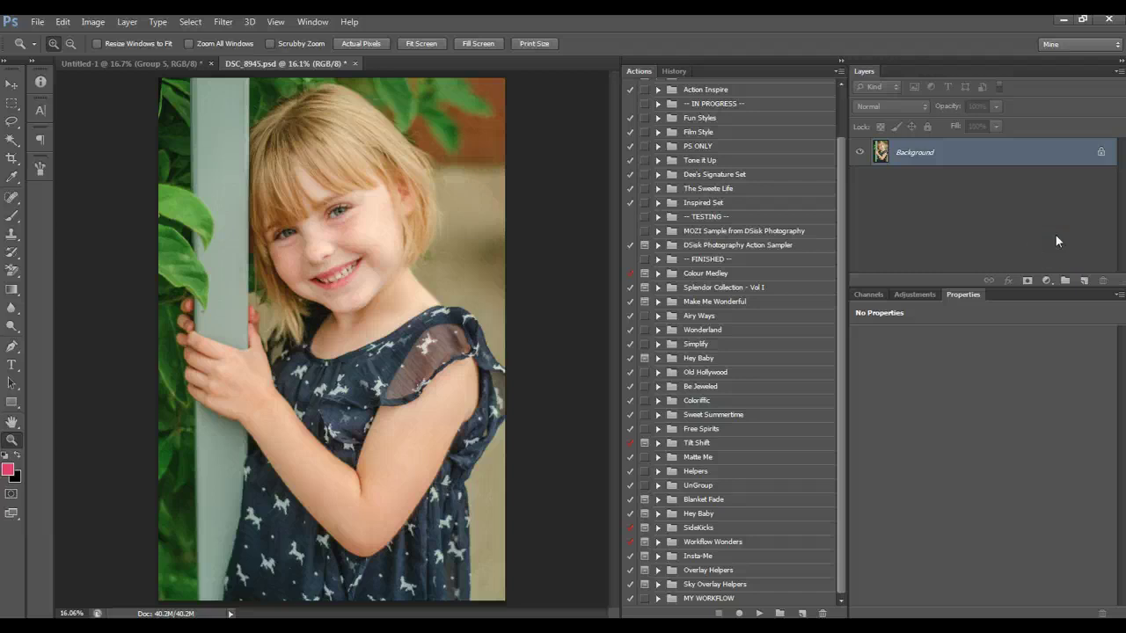